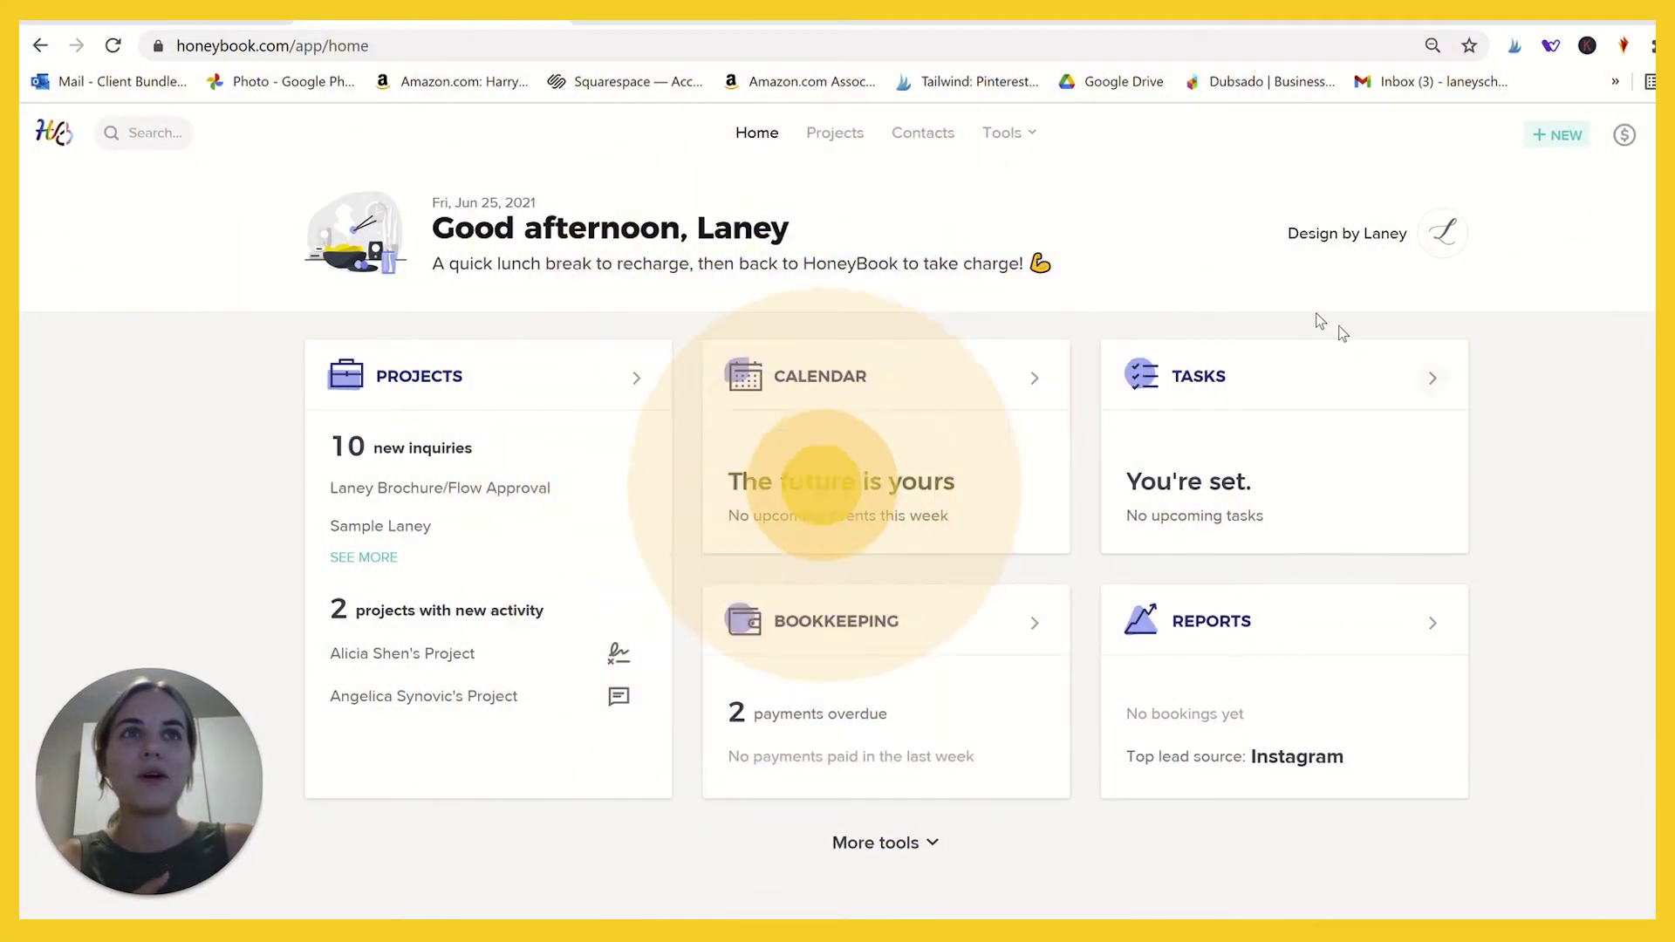
Step: Start a new batch email from the Tools > Batch Emails page
{"action": "left_click", "coordinate": [1002, 133]}
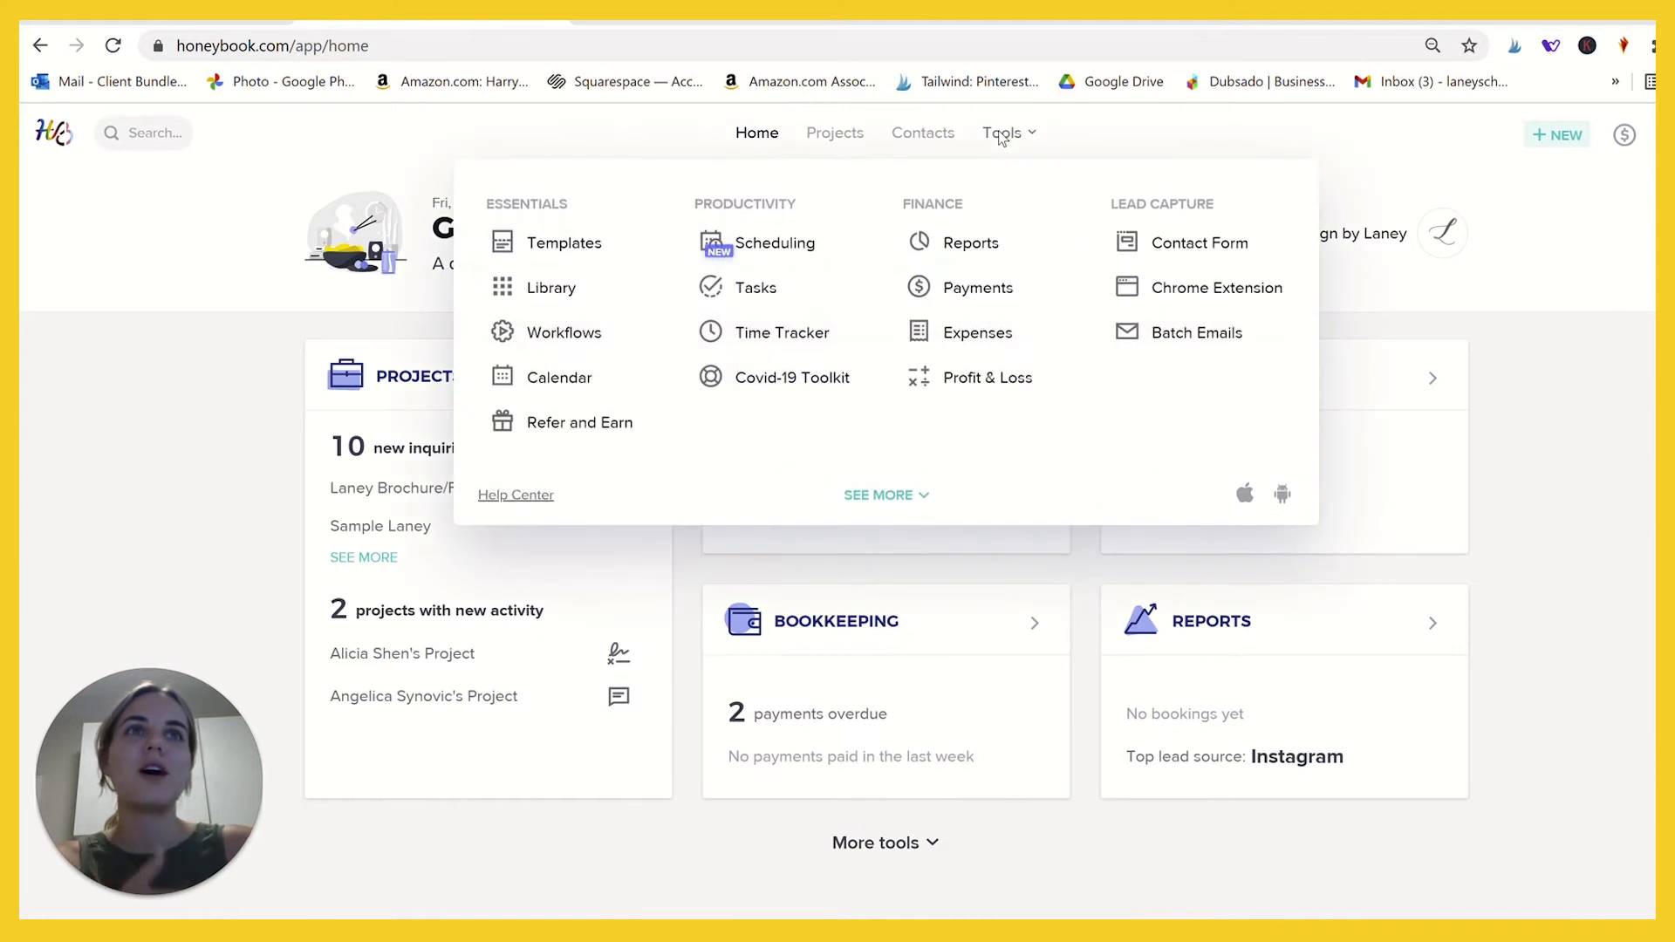
{"action": "left_click", "coordinate": [1143, 331]}
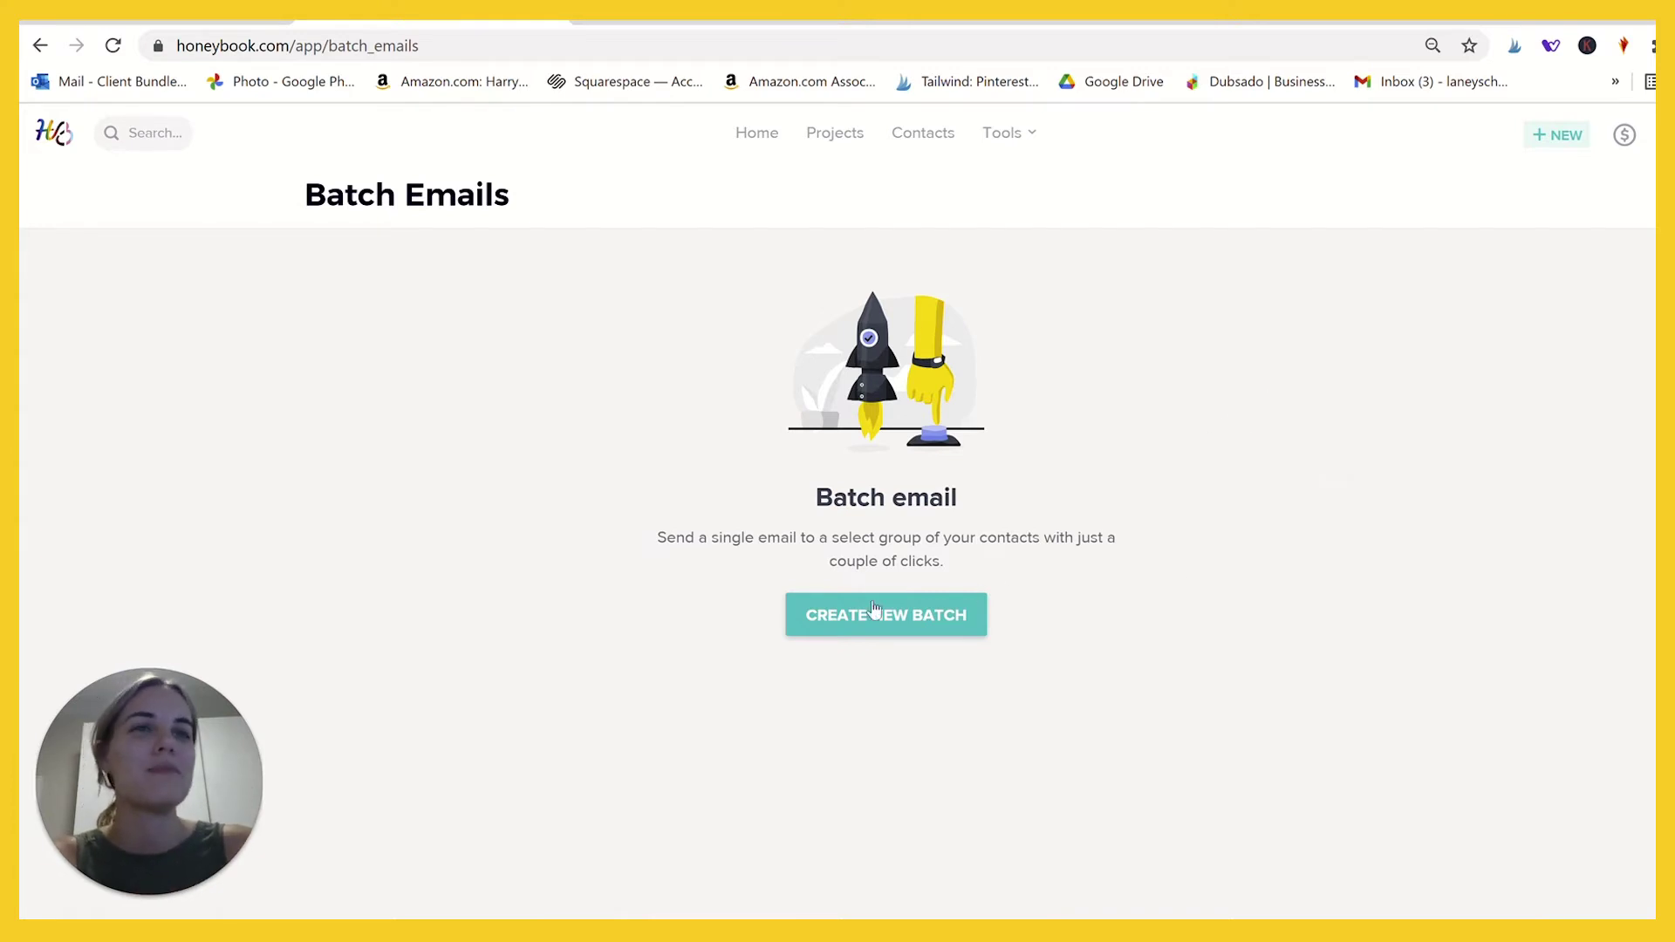
{"action": "left_click", "coordinate": [917, 635]}
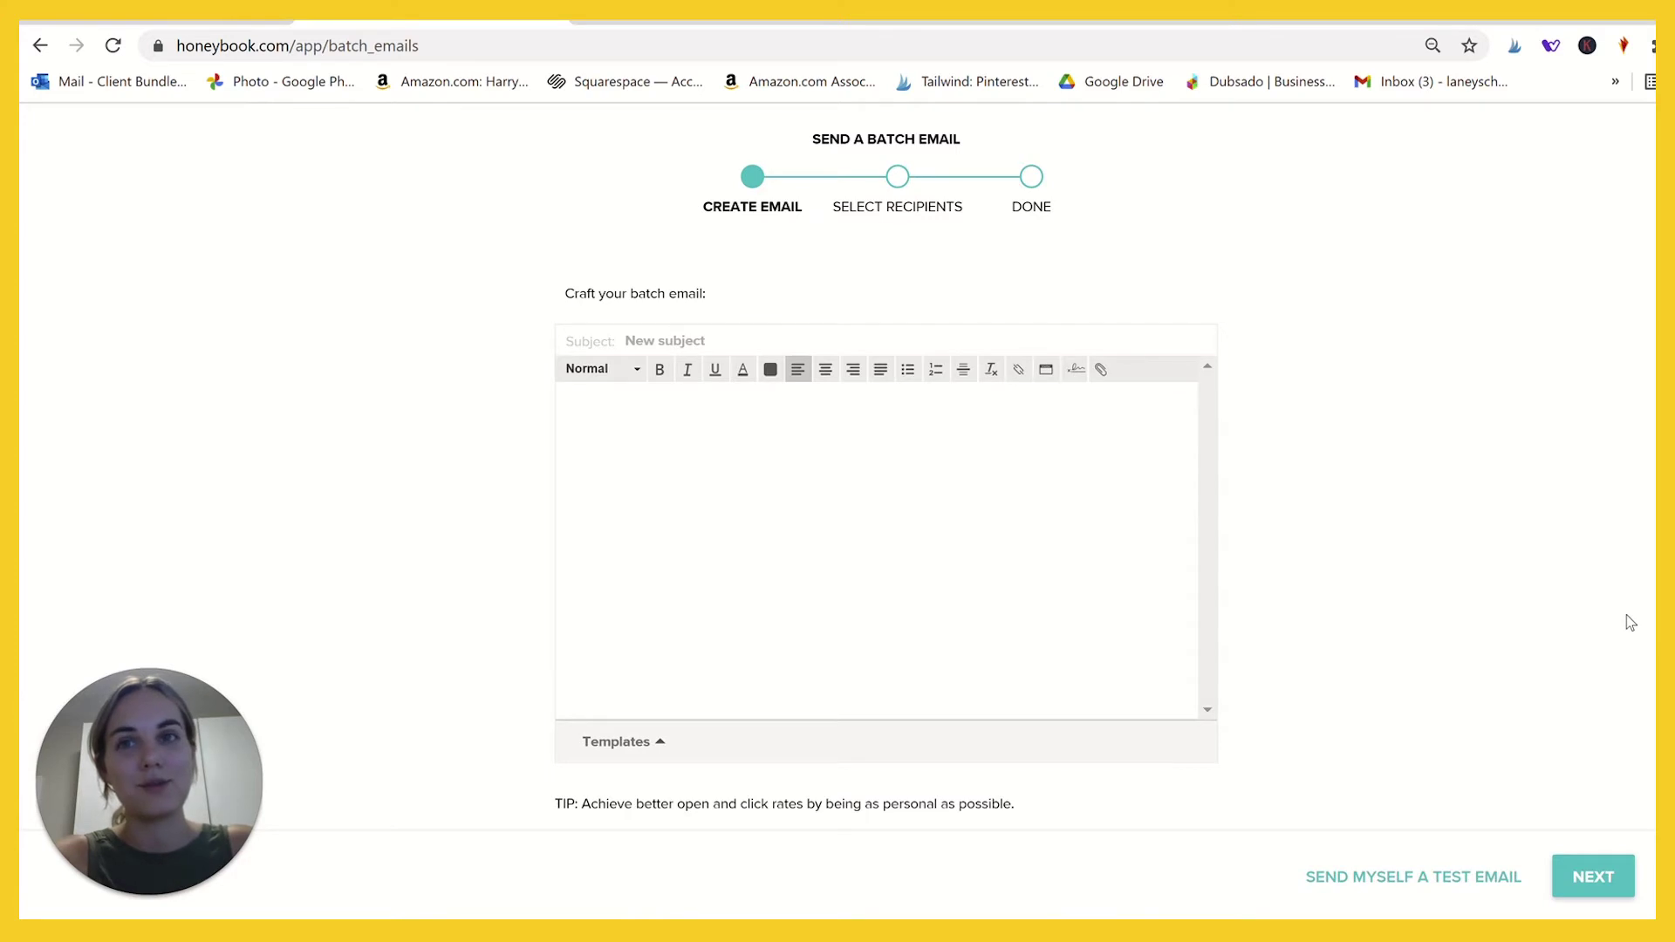
Step: Enter 'April Showers bring May Flowers' as the batch email's subject
{"action": "left_click", "coordinate": [749, 339]}
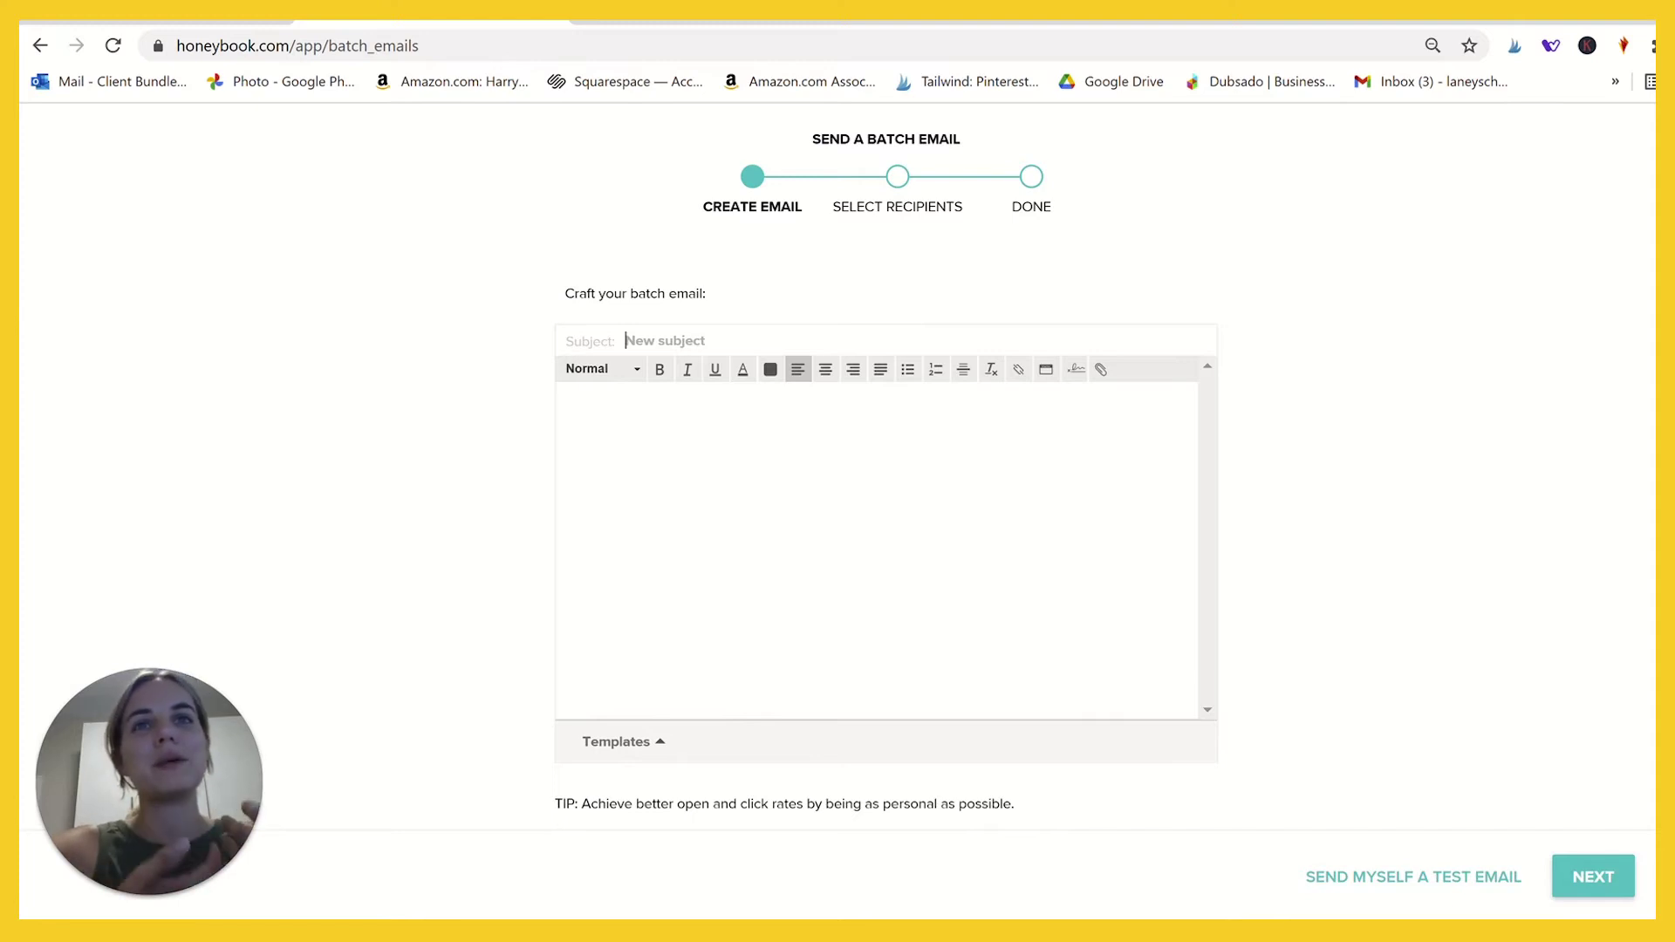
{"action": "type", "text": "A"}
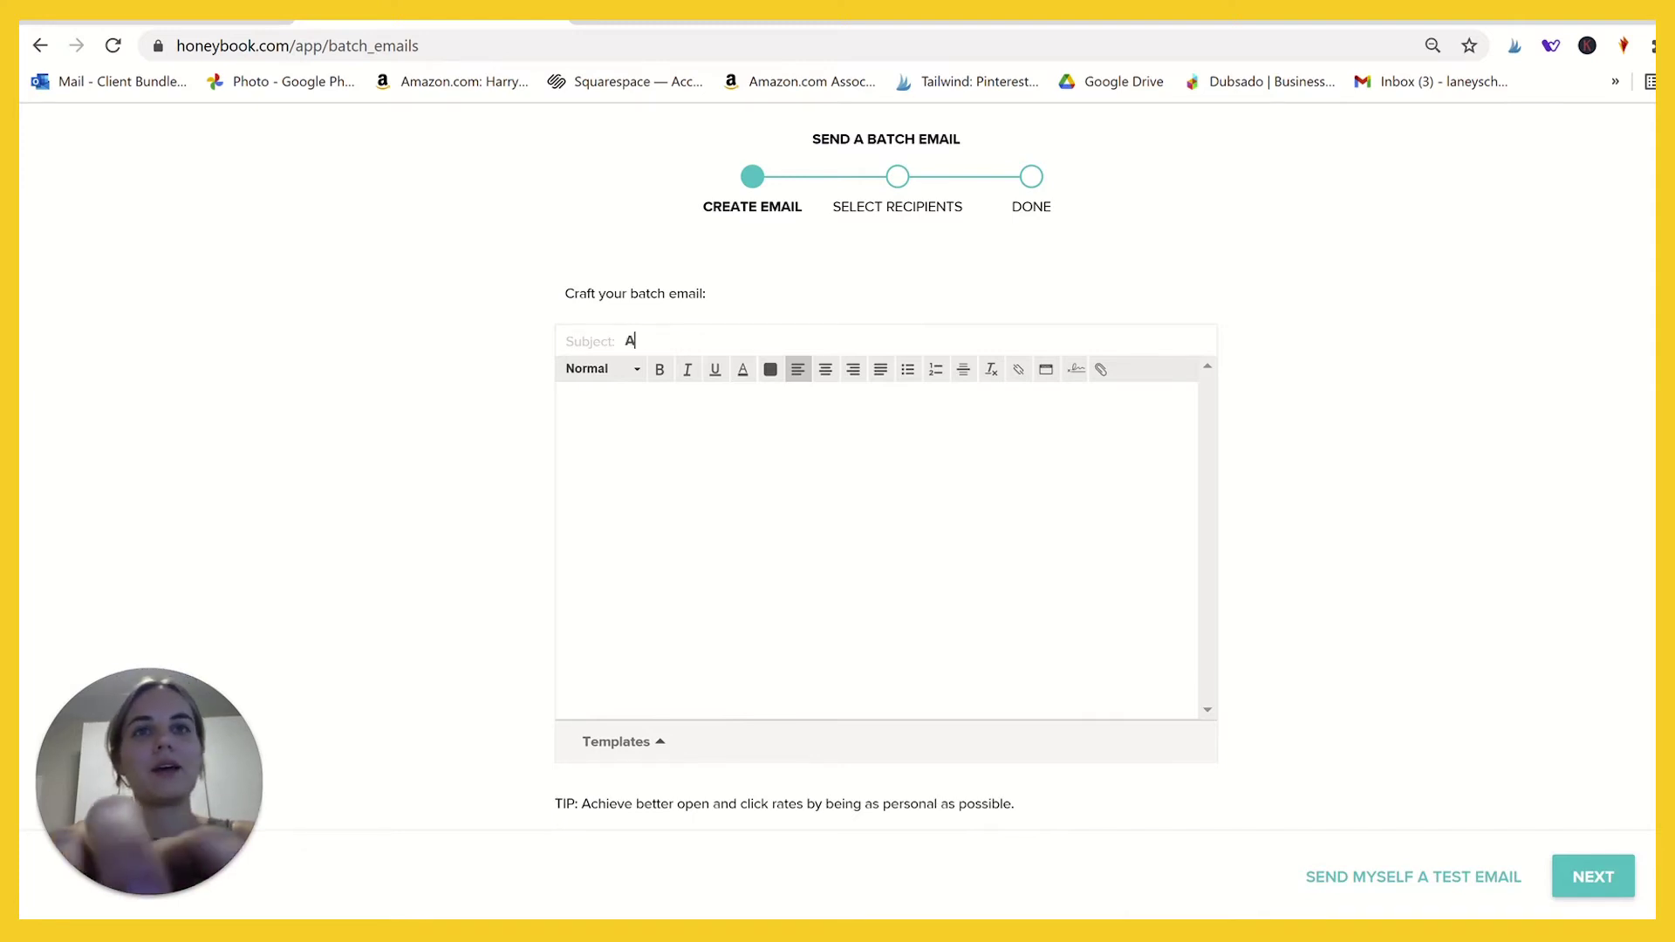
{"action": "type", "text": "pril Showers "}
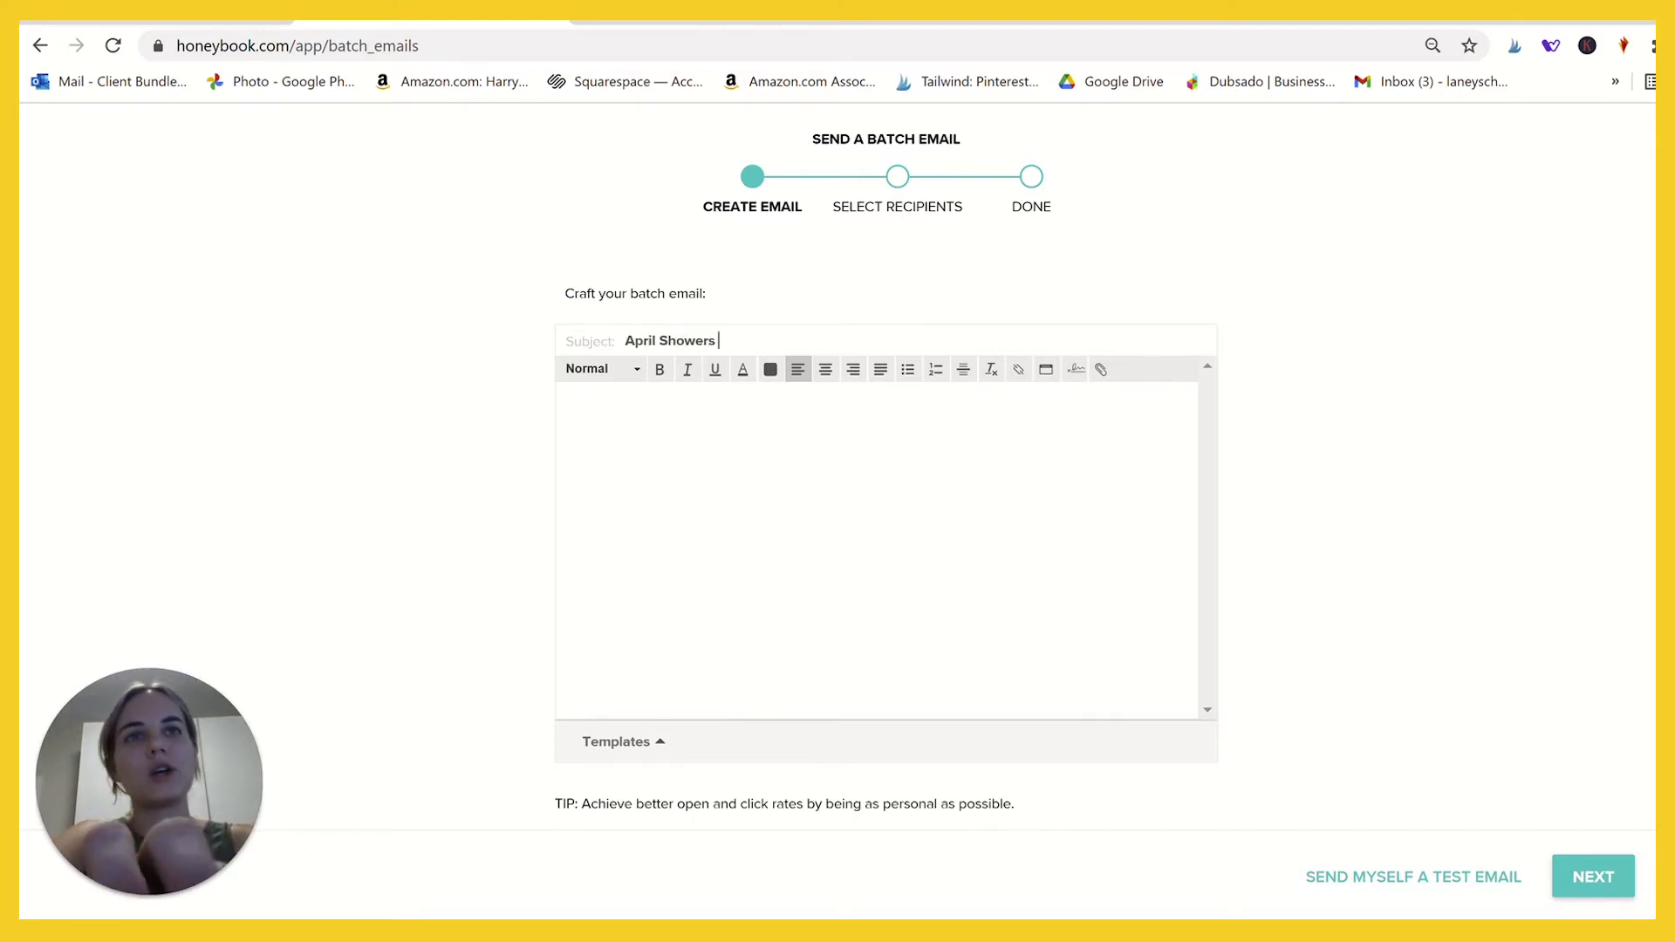
{"action": "type", "text": "bring May F"}
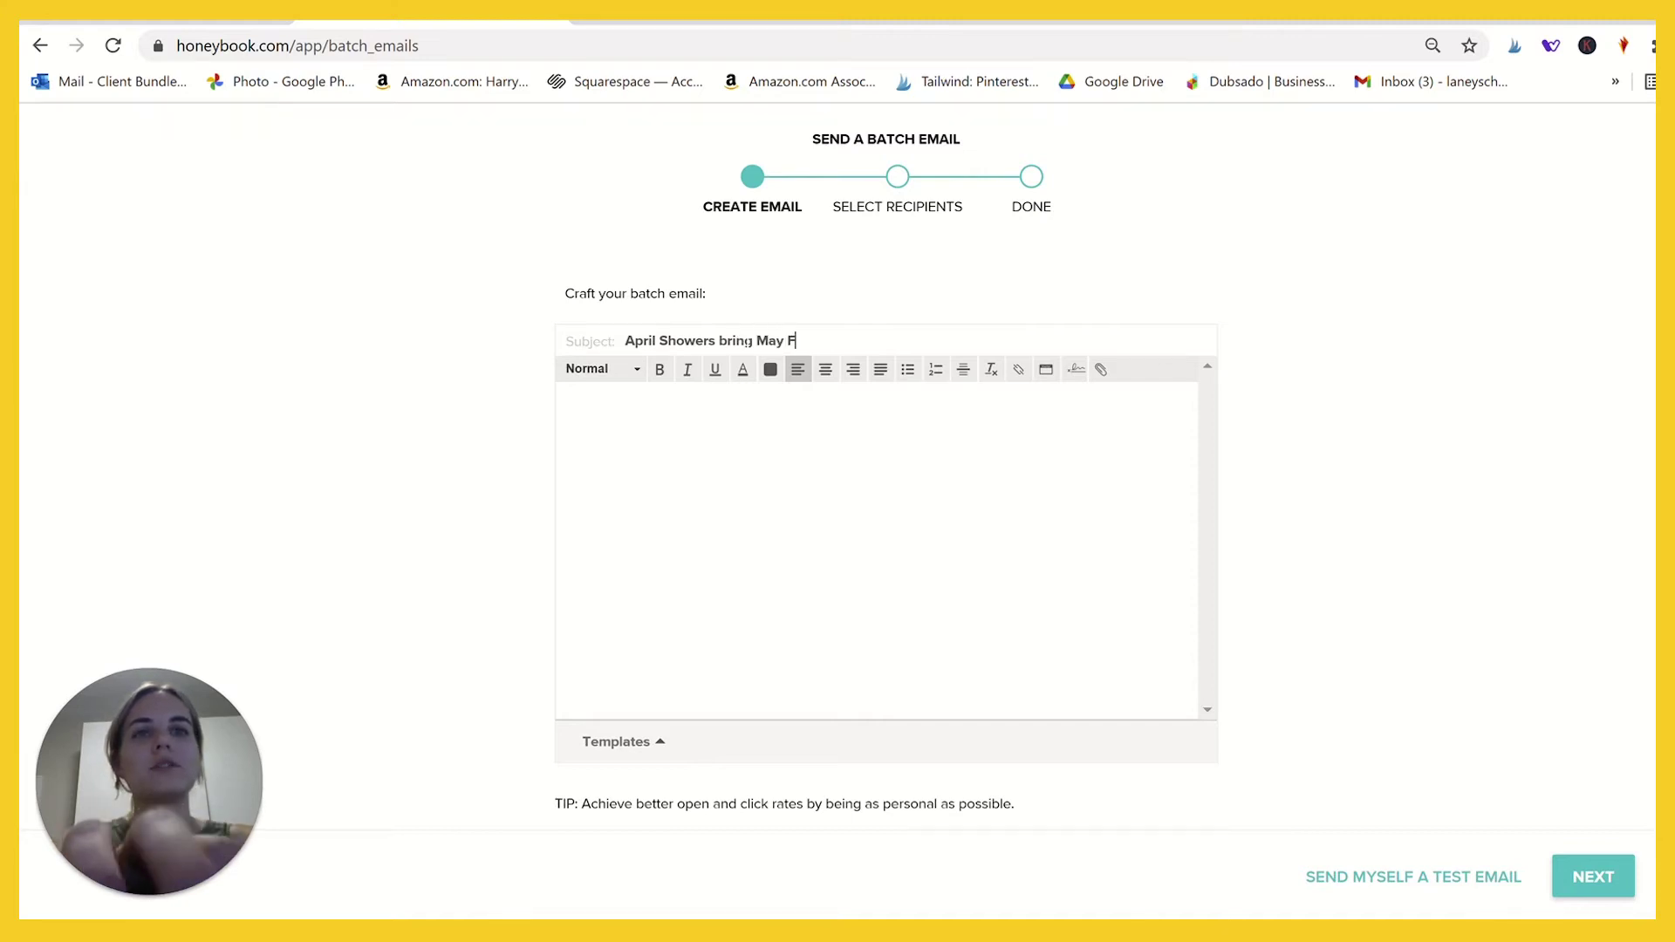
{"action": "type", "text": "lowers"}
{"action": "left_click", "coordinate": [746, 471]}
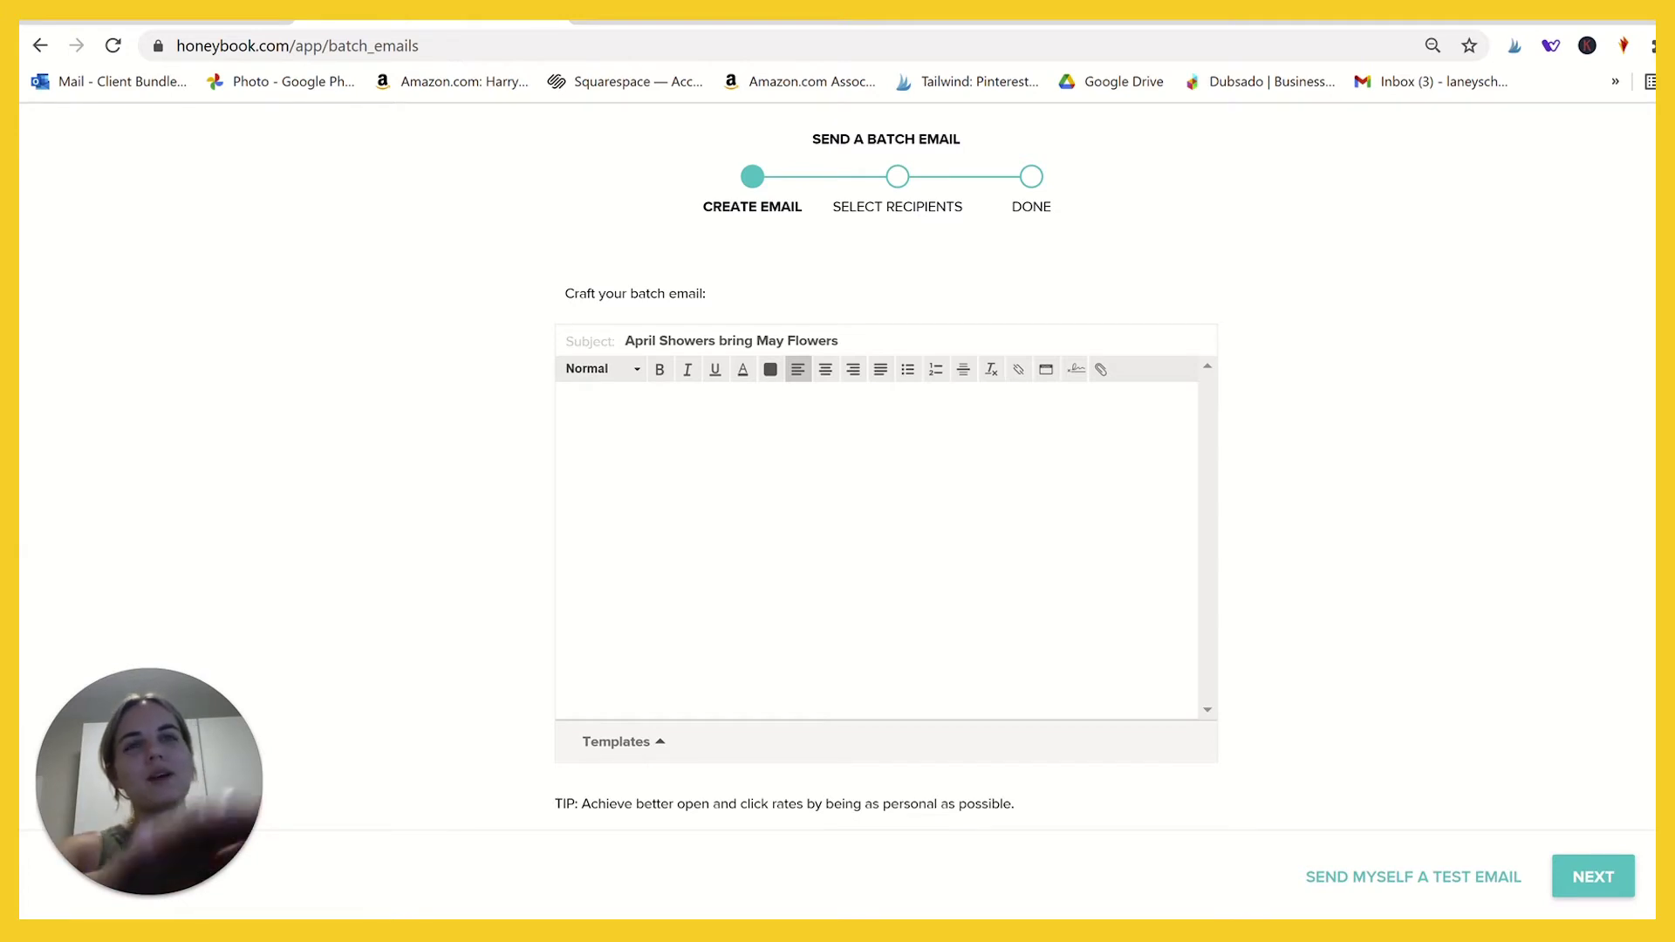
Step: Greet the client by first name and add the line offering 10% off with code FLOWERS
{"action": "type", "text": "Hi"}
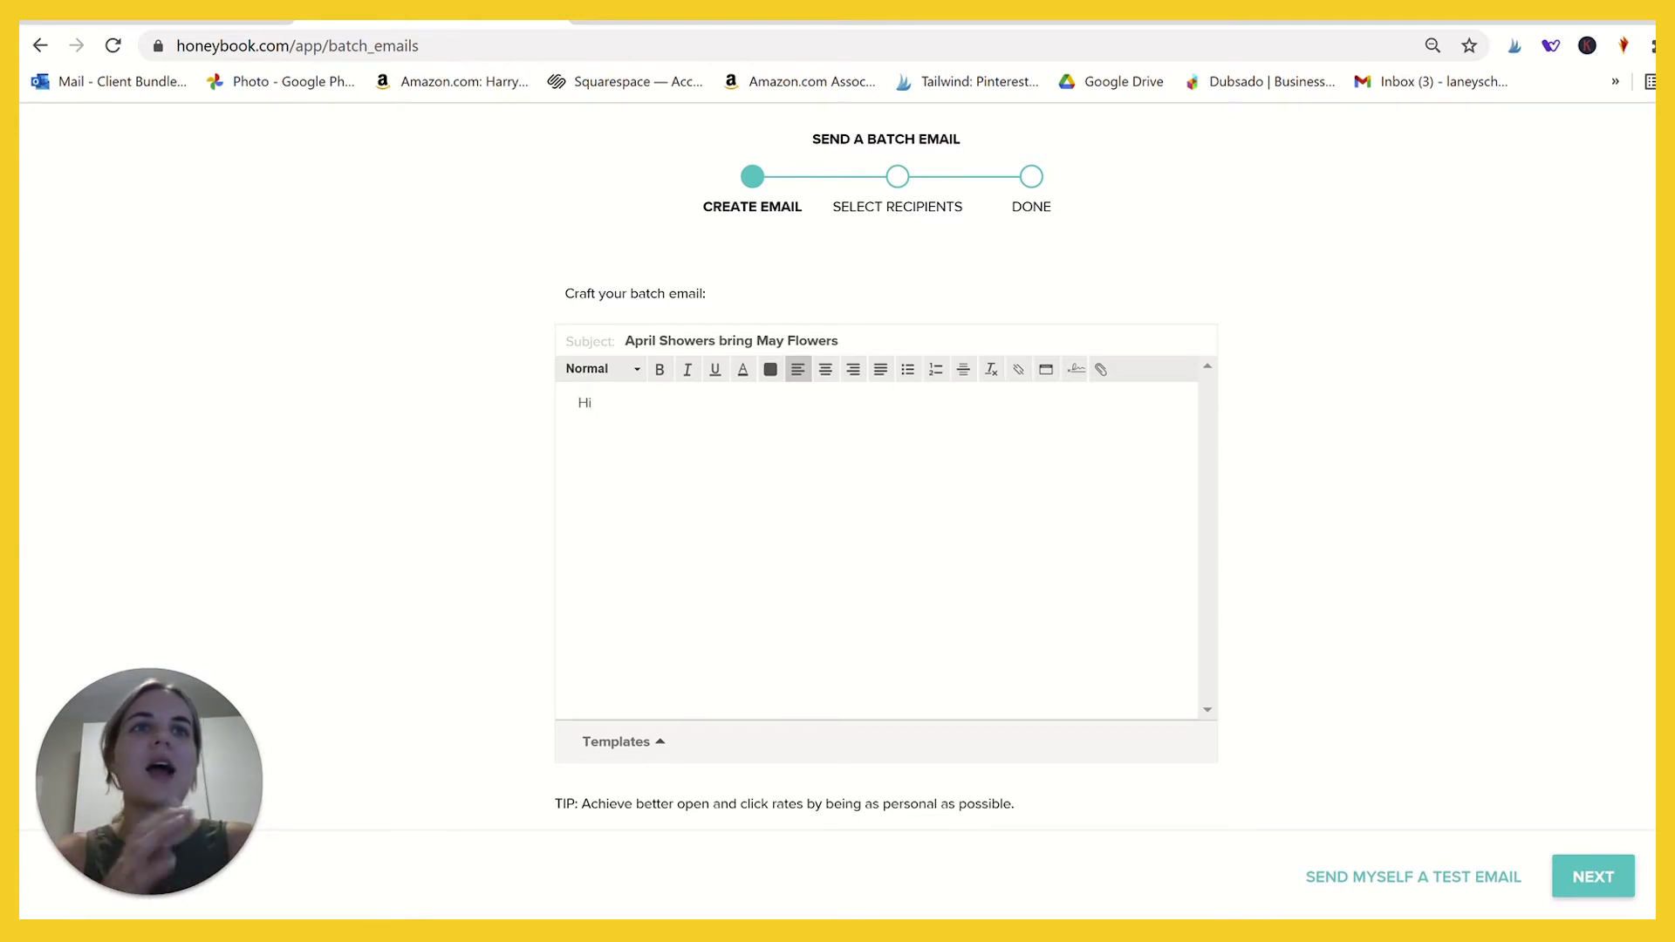
{"action": "left_click", "coordinate": [1047, 371]}
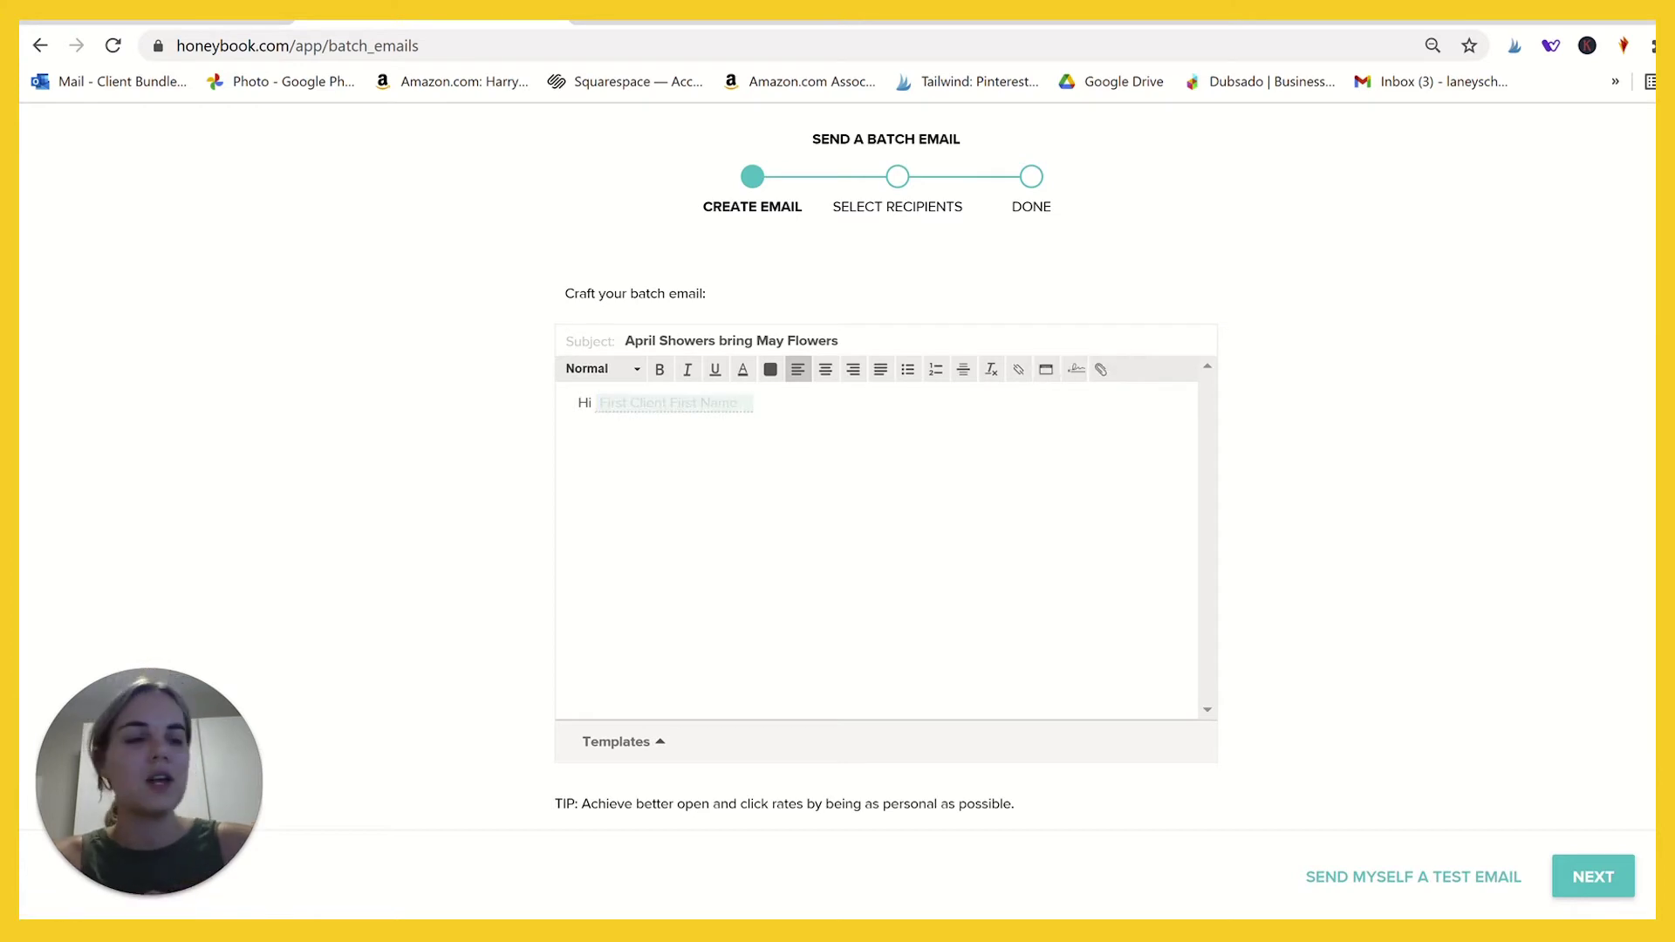
{"action": "type", "text": ","}
{"action": "key", "text": "Return"}
{"action": "key", "text": "Return"}
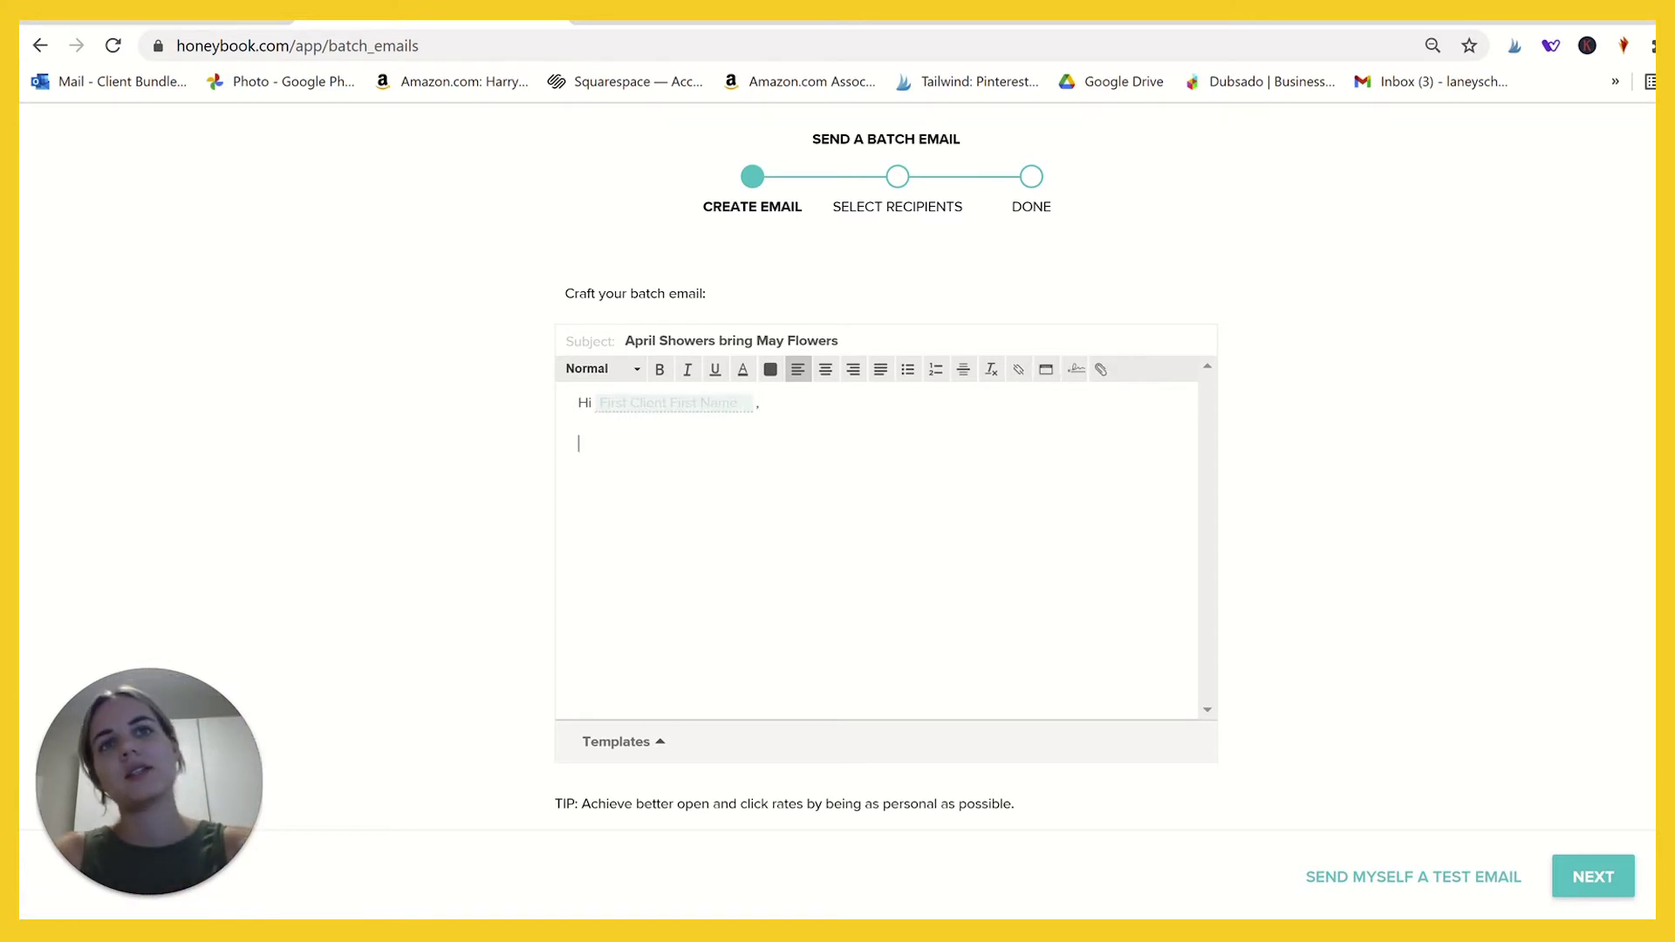
{"action": "type", "text": "You are awesome."}
{"action": "type", "text": " here's 10% off"}
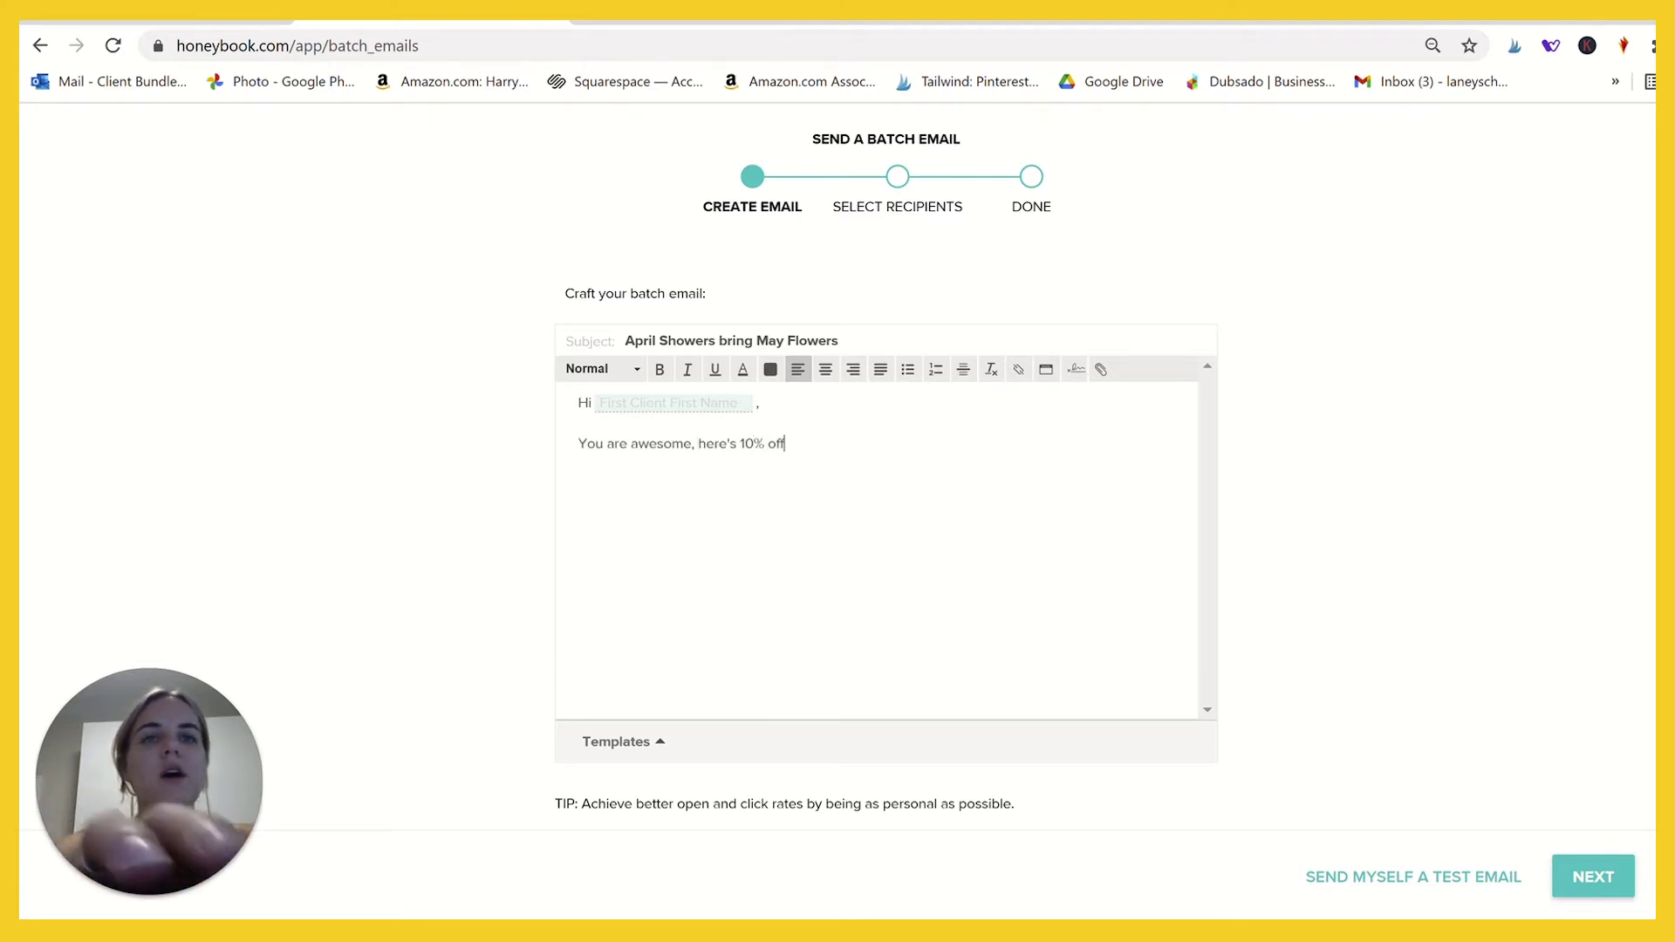
{"action": "type", "text": "! Use code FL"}
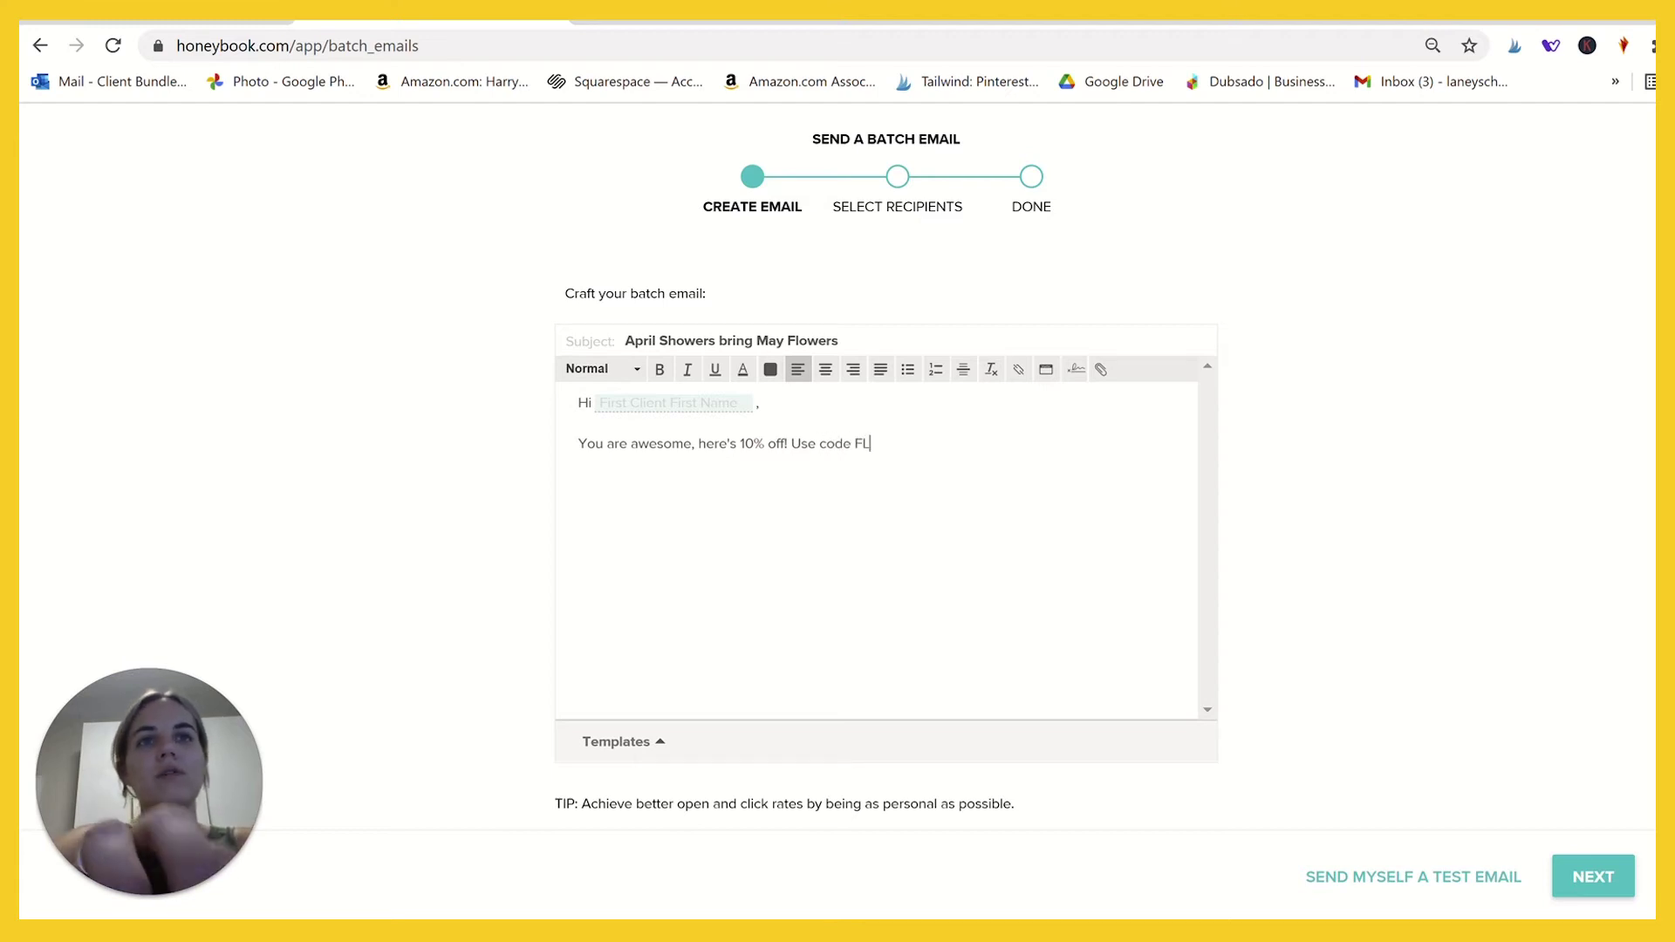
{"action": "type", "text": "OWERS."}
Step: Add the 'LOVE AND KISSES,' sign-off with the sender's name on the next line
{"action": "key", "text": "Return"}
{"action": "key", "text": "Return"}
{"action": "type", "text": "LOV"}
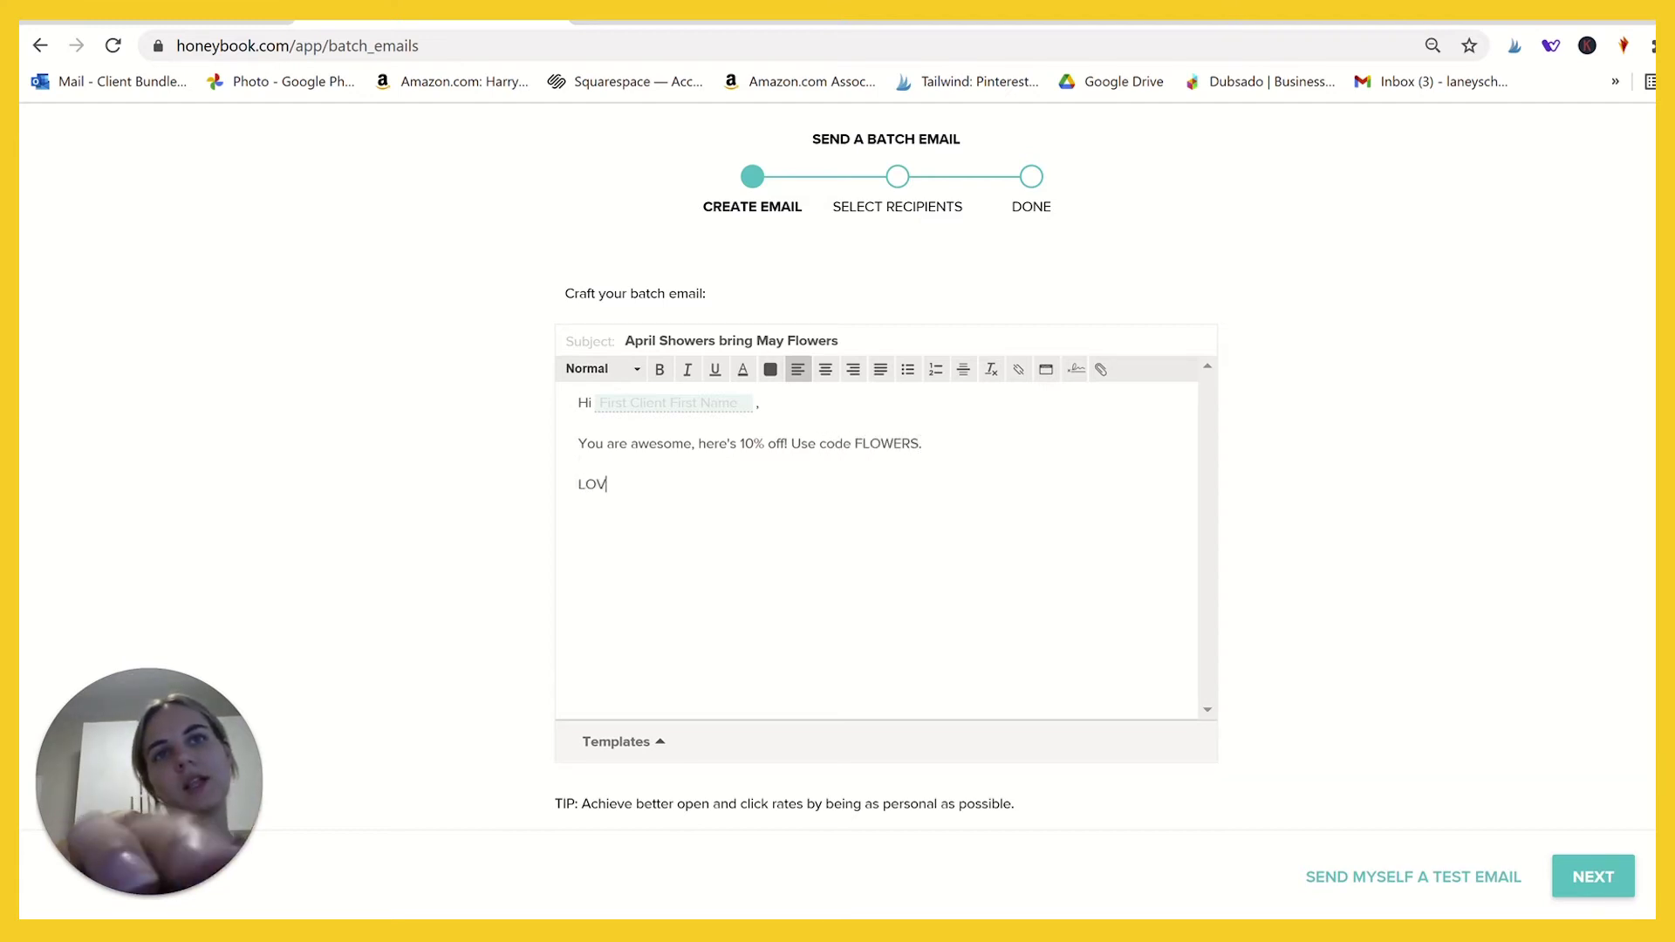
{"action": "type", "text": "E AND KISSES,"}
{"action": "key", "text": "Return"}
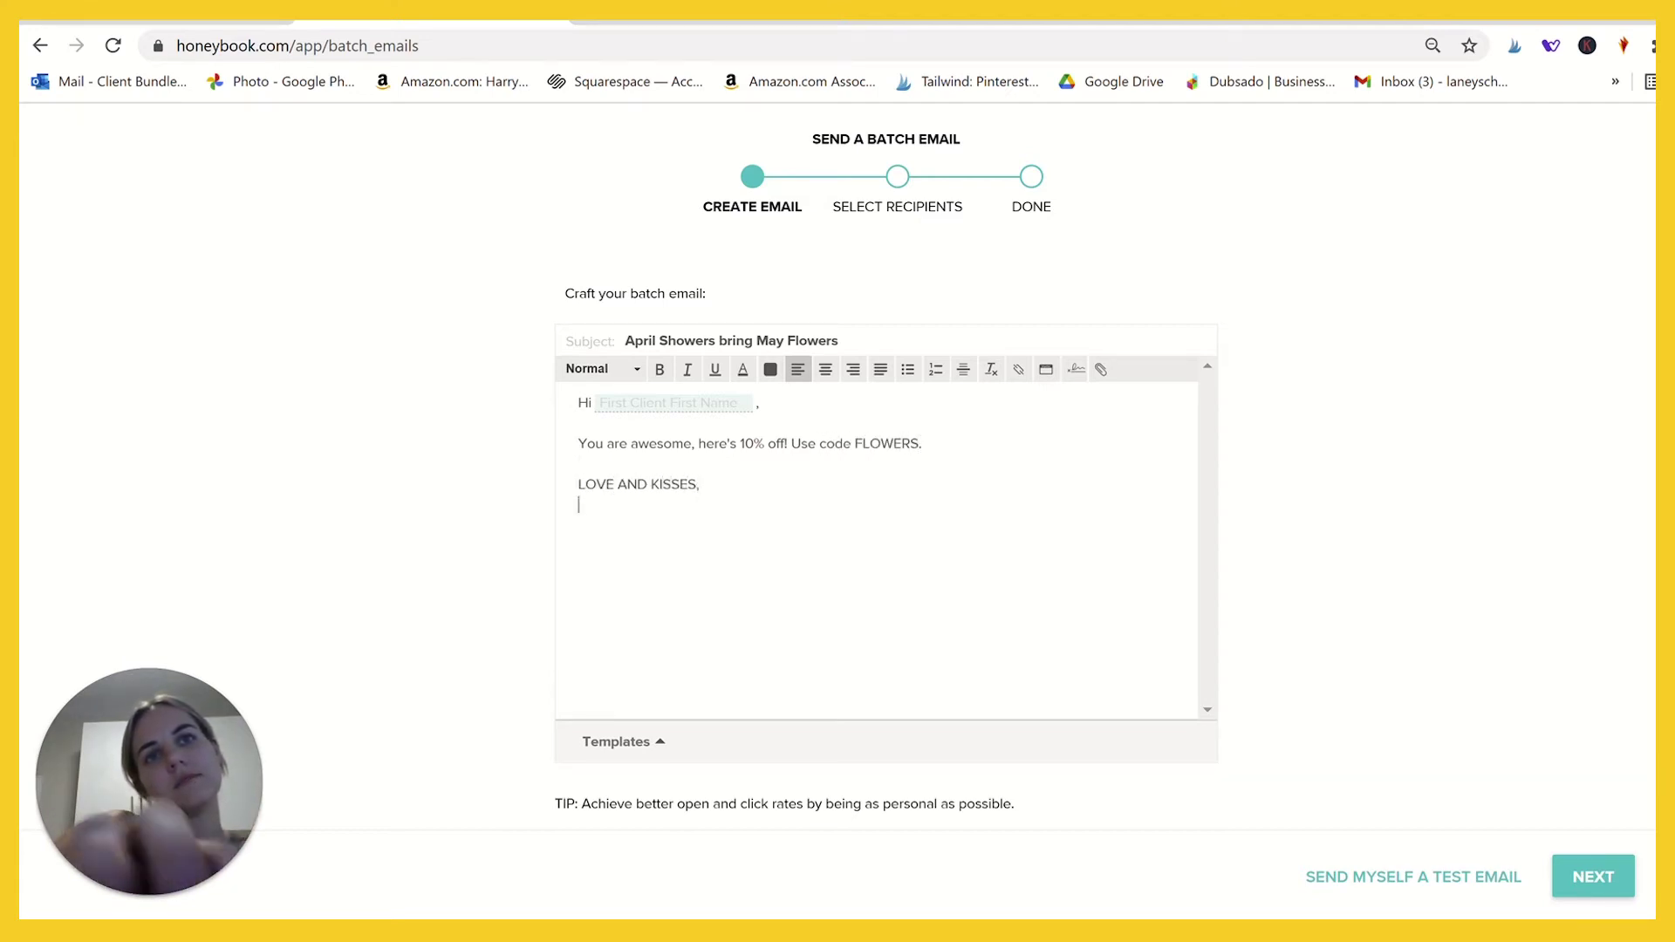
{"action": "type", "text": "Laney"}
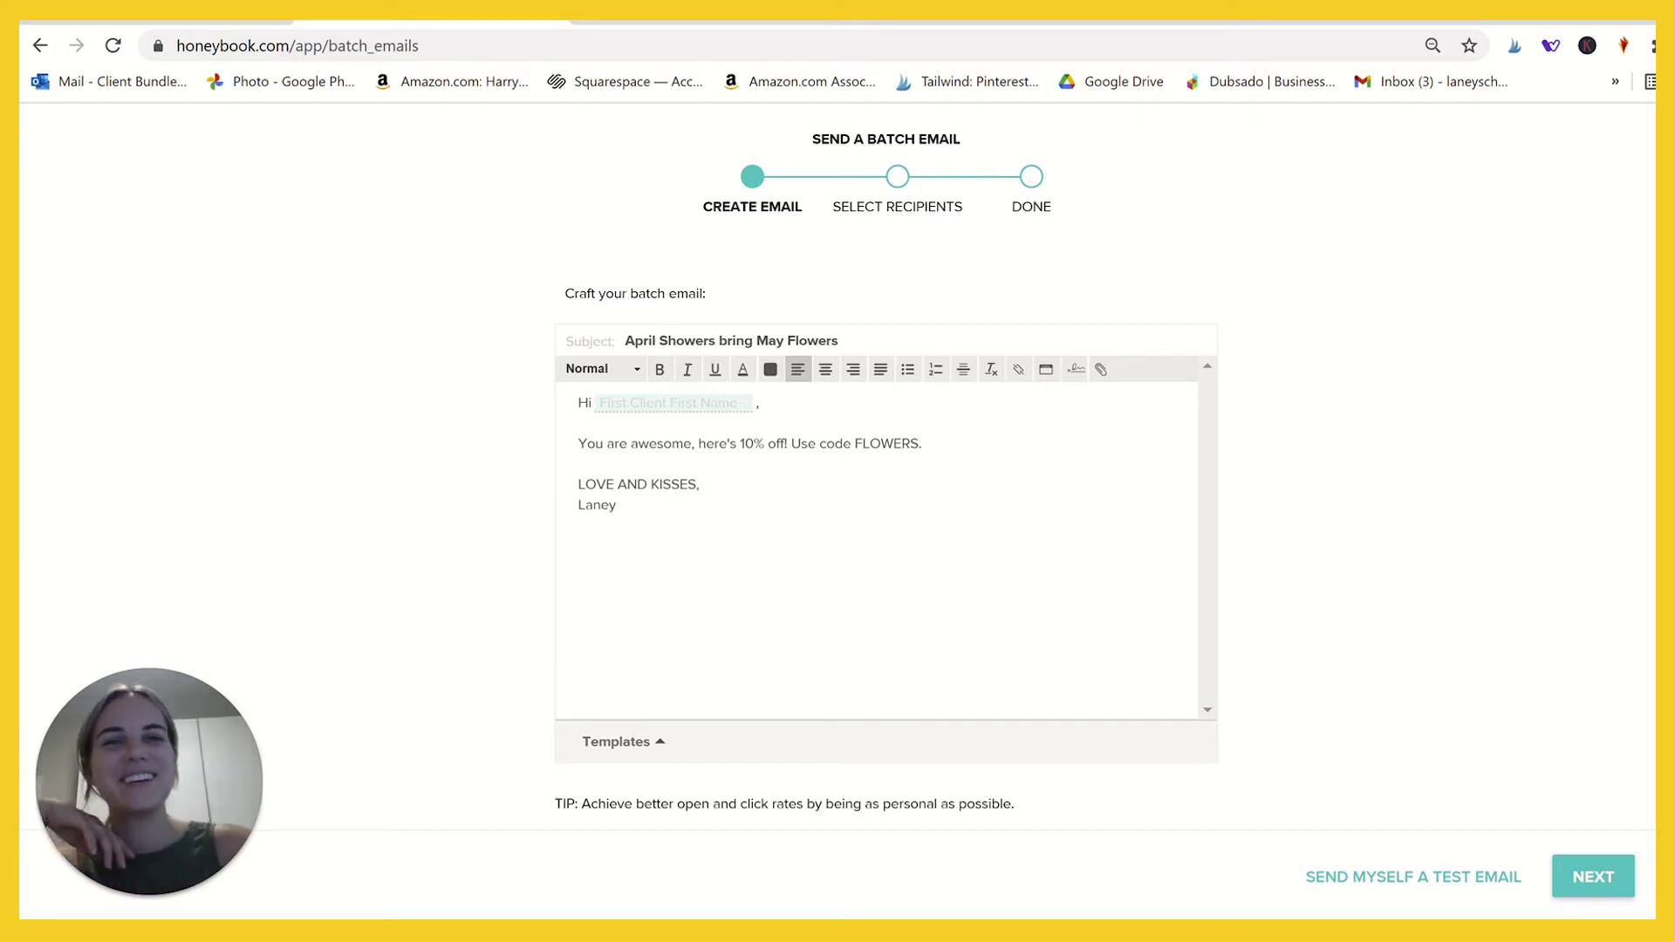
Step: Look through the saved email templates and close the list without choosing one
{"action": "left_click", "coordinate": [656, 741]}
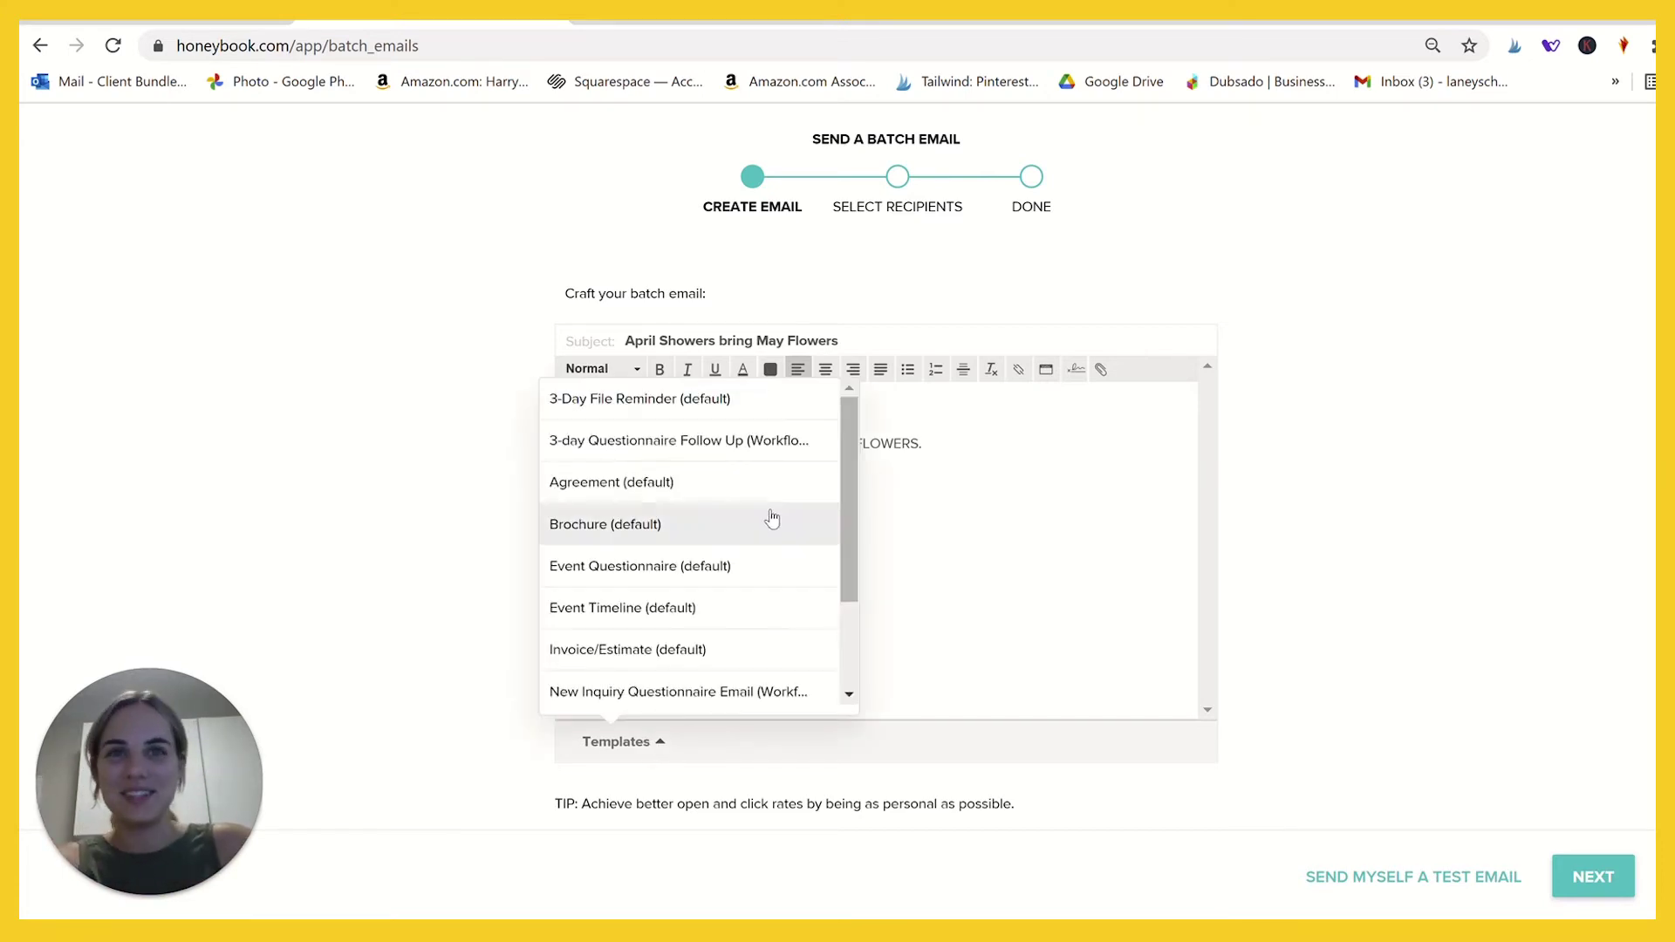
{"action": "scroll", "coordinate": [772, 518], "scroll_direction": "down", "scroll_amount": 2}
{"action": "scroll", "coordinate": [772, 518], "scroll_direction": "up", "scroll_amount": 2}
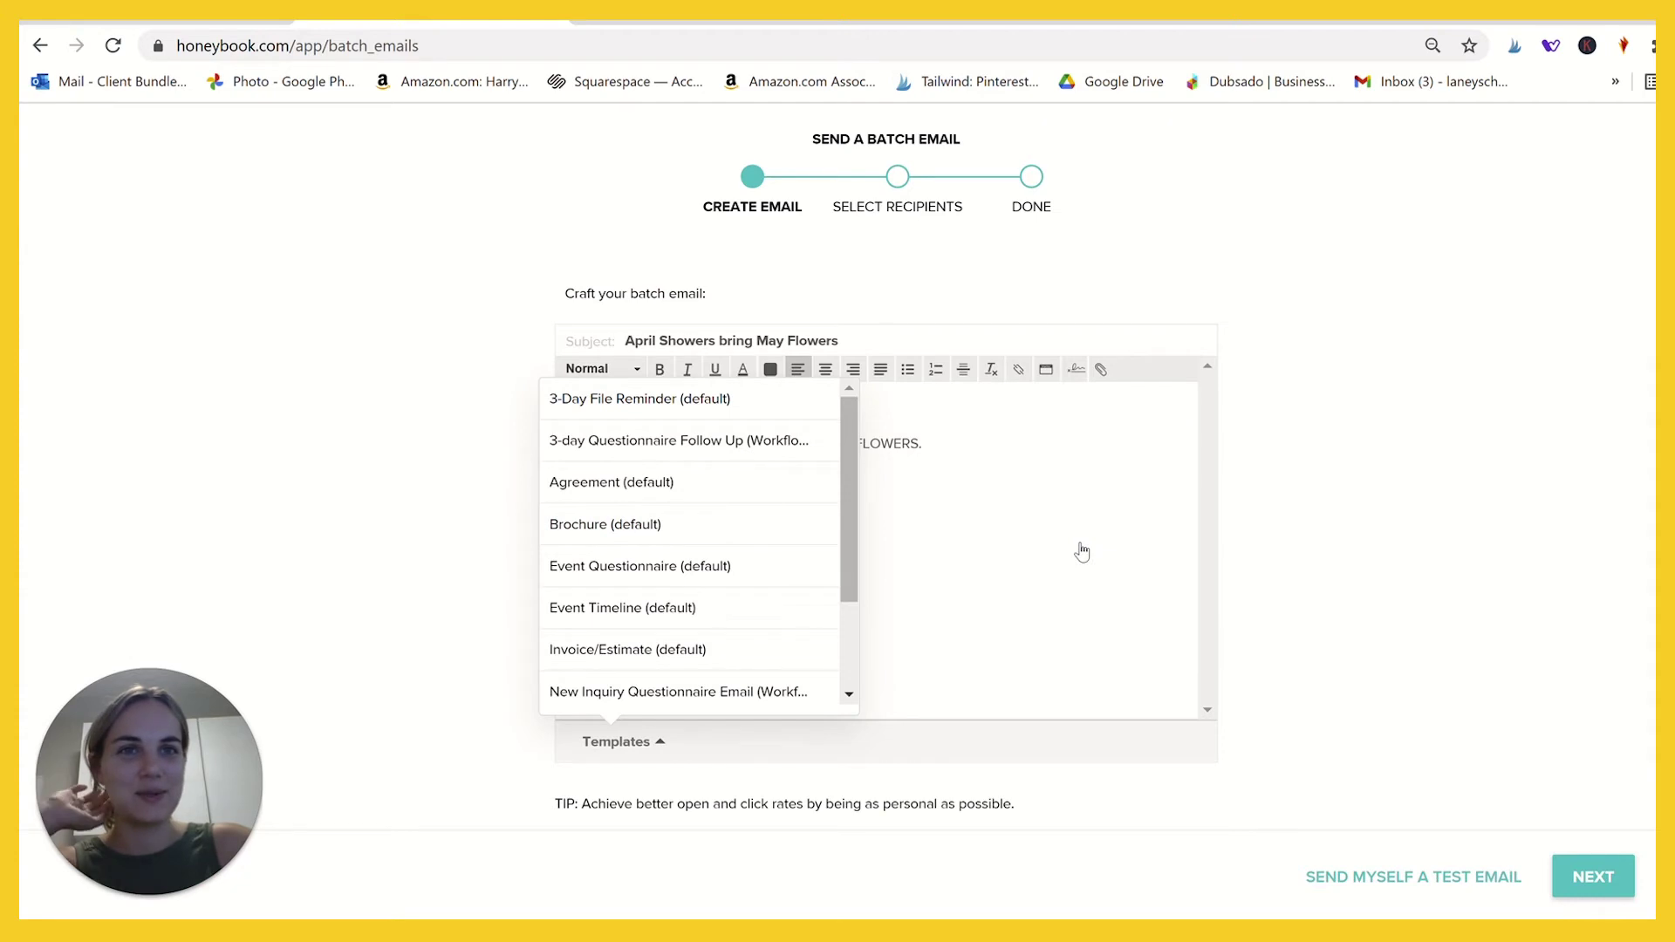
{"action": "left_click", "coordinate": [1075, 698]}
{"action": "left_click_drag", "start_coordinate": [598, 804], "coordinate": [1043, 817]}
{"action": "left_click", "coordinate": [1049, 811]}
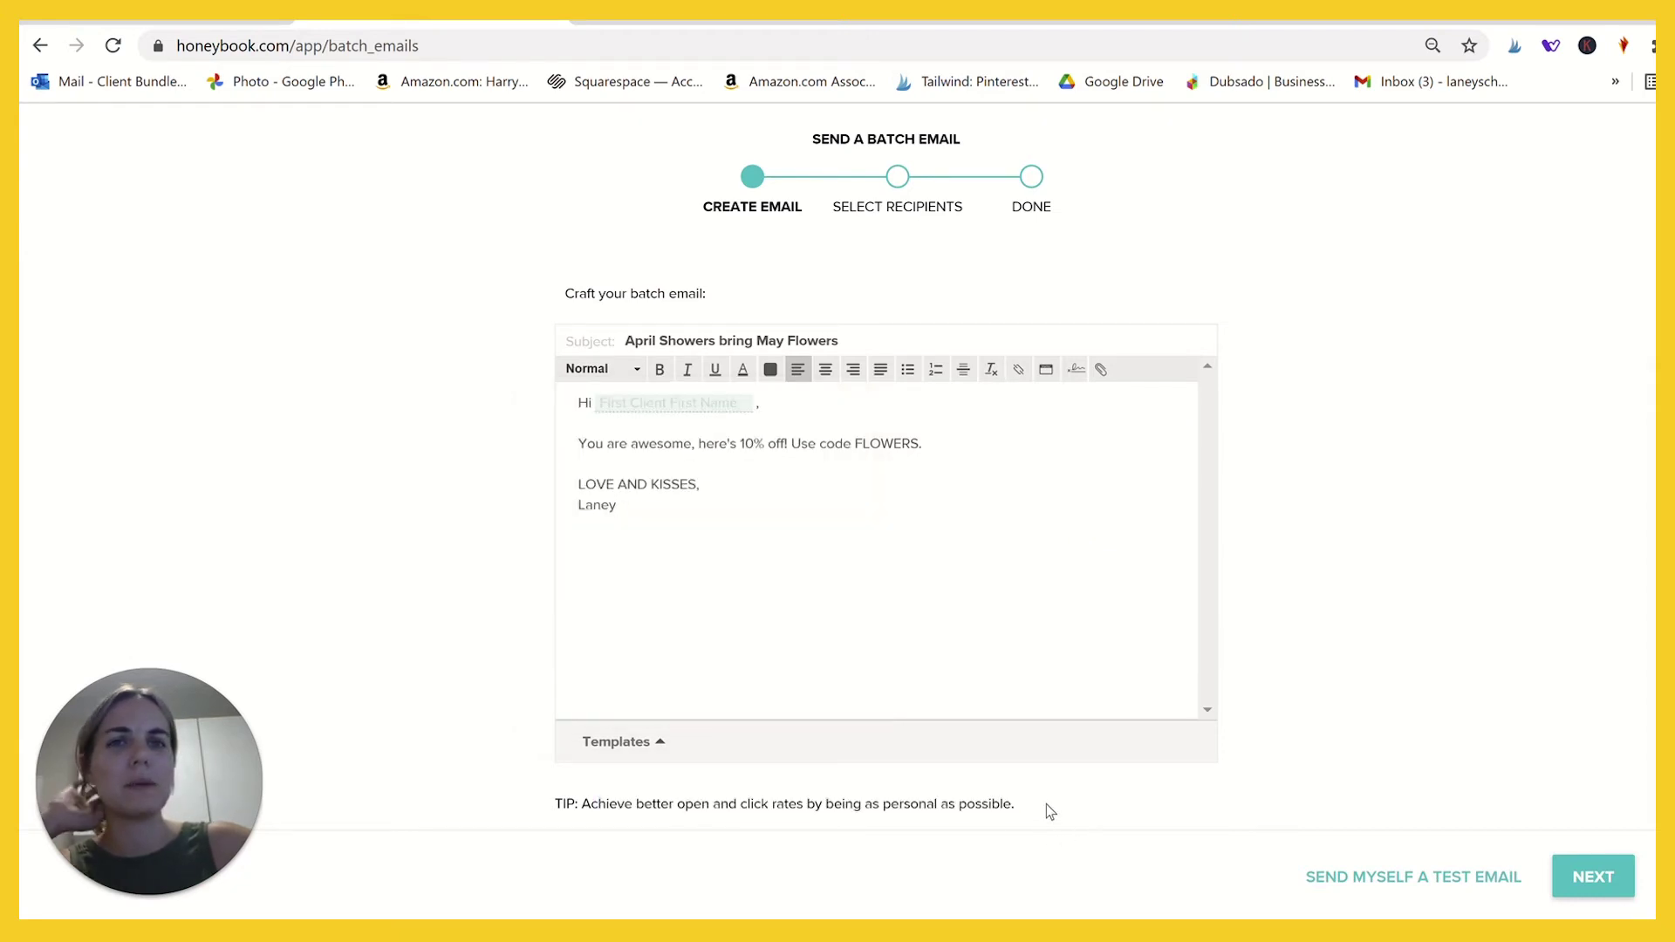
Step: Insert the saved email signature below the sign-off with a blank line, then continue to recipients
{"action": "left_click", "coordinate": [1078, 374]}
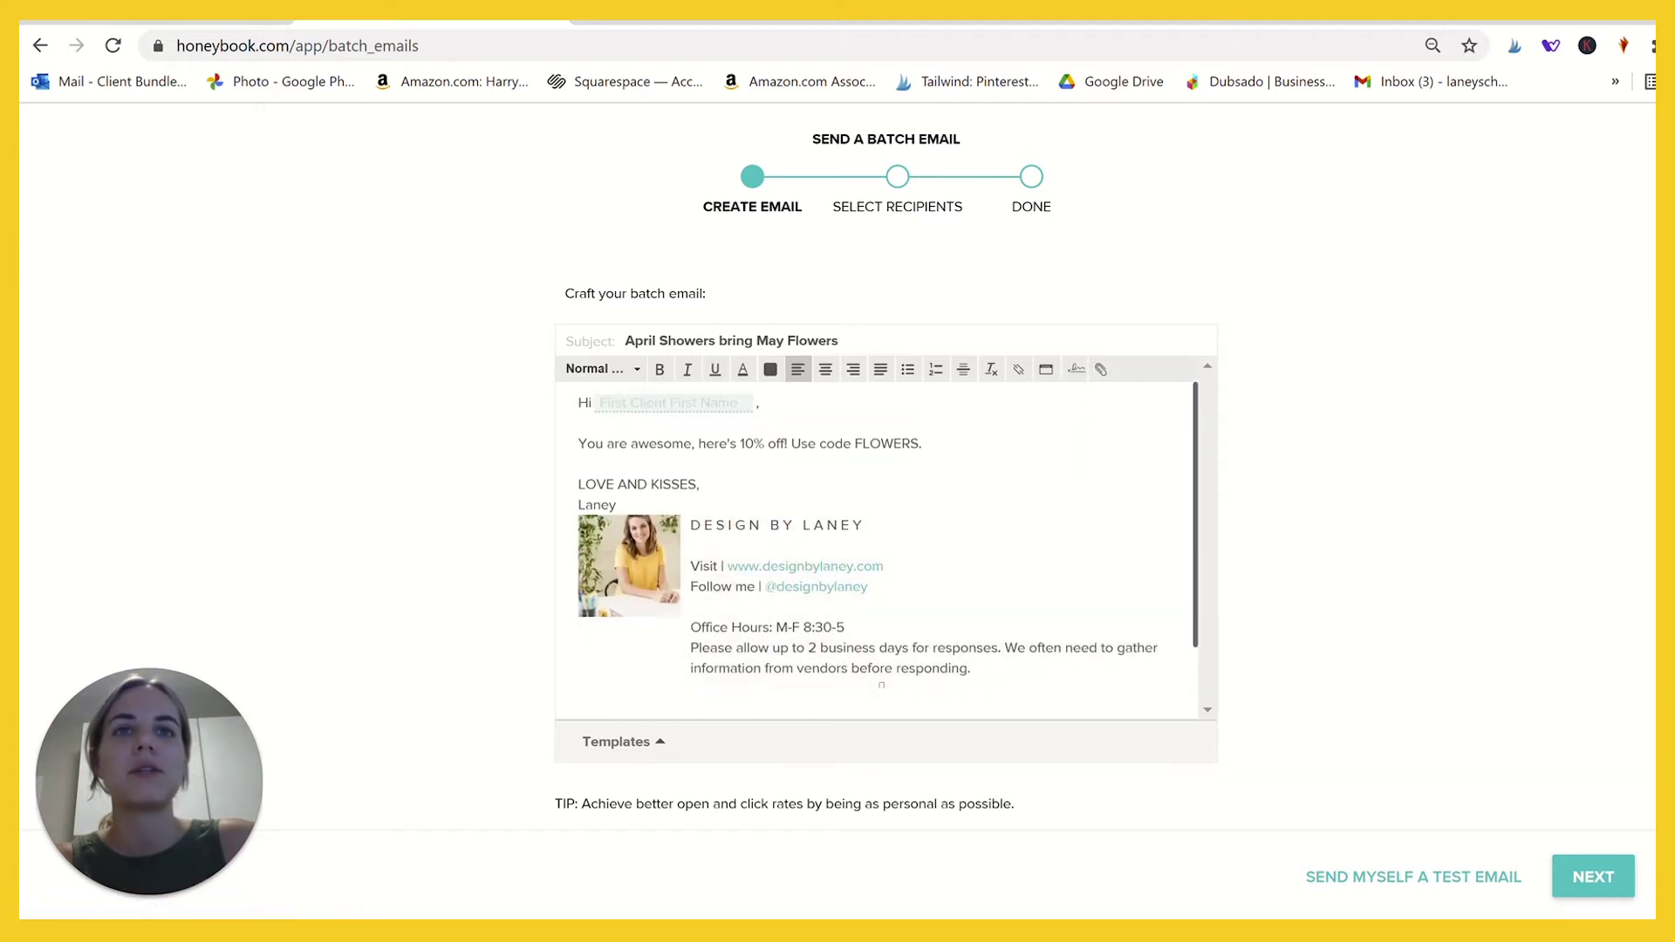
{"action": "key", "text": "Return"}
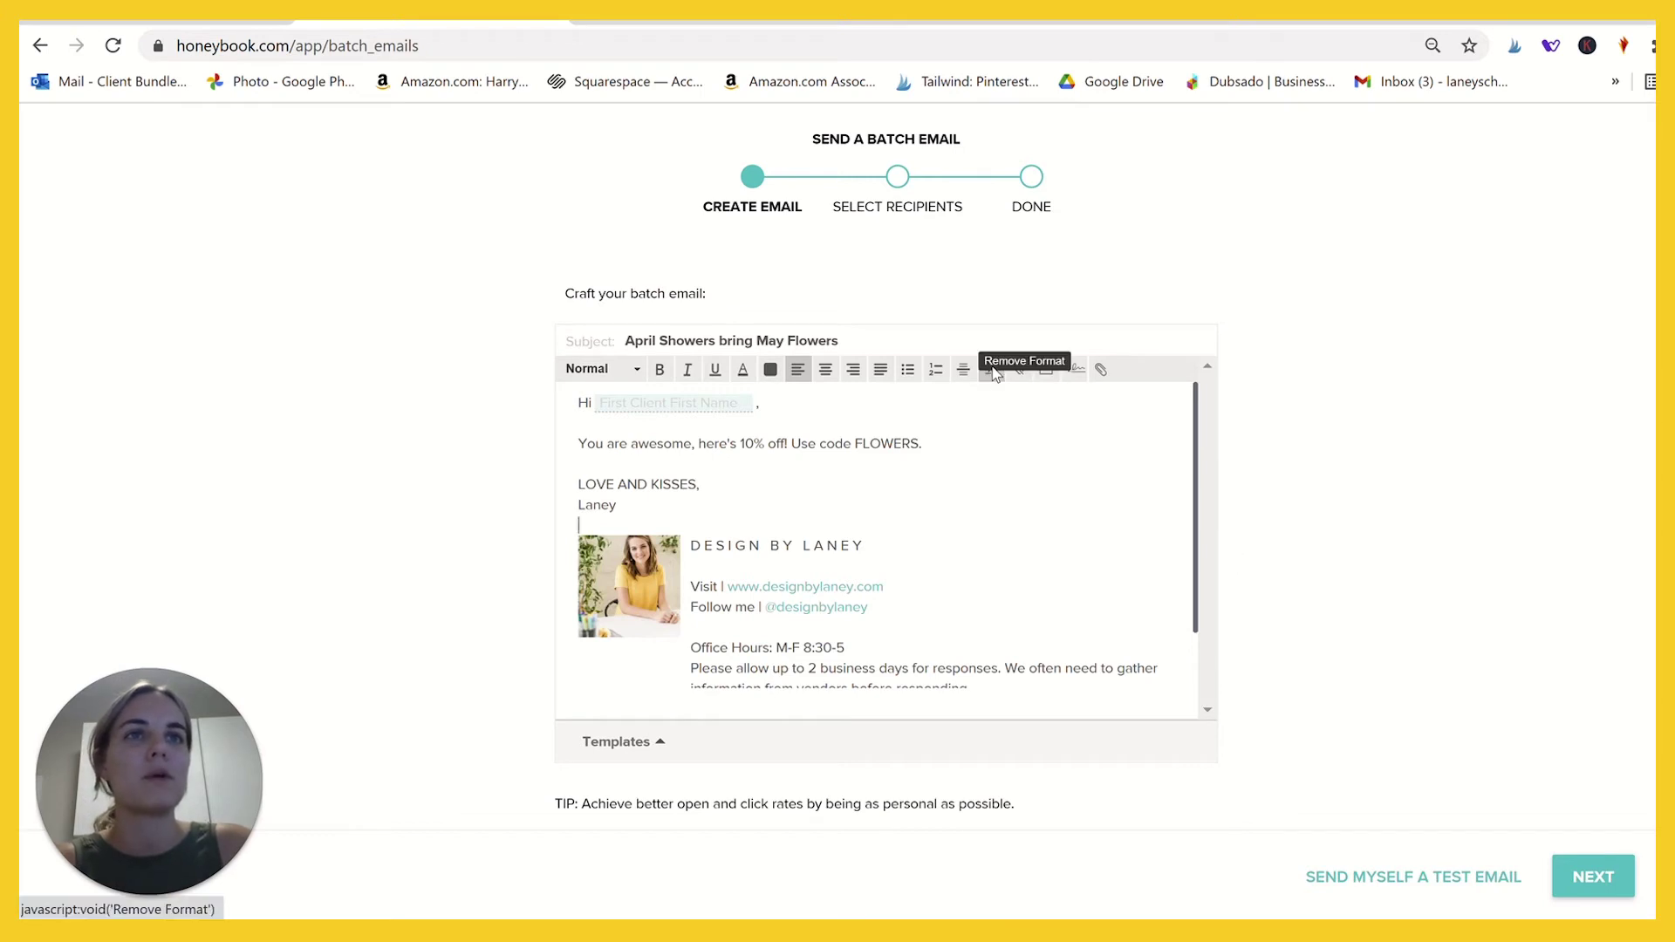
{"action": "left_click", "coordinate": [1586, 876]}
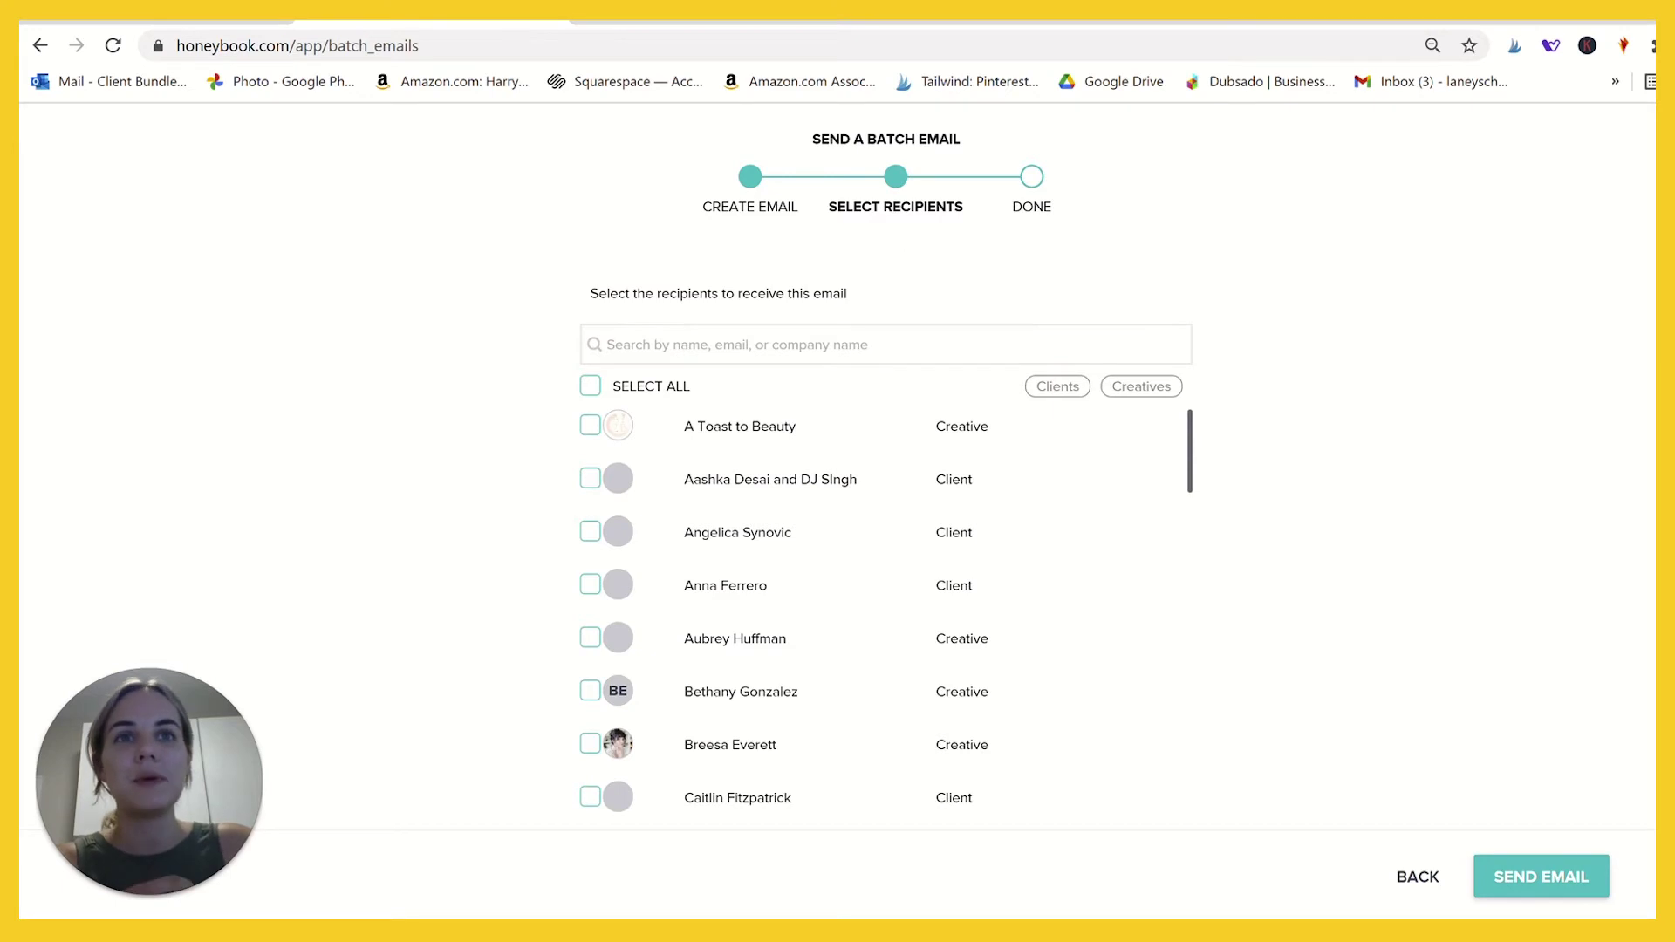
Step: Scroll through the recipient list of clients and creatives to review the contacts
{"action": "scroll", "coordinate": [888, 516], "scroll_direction": "down", "scroll_amount": 3}
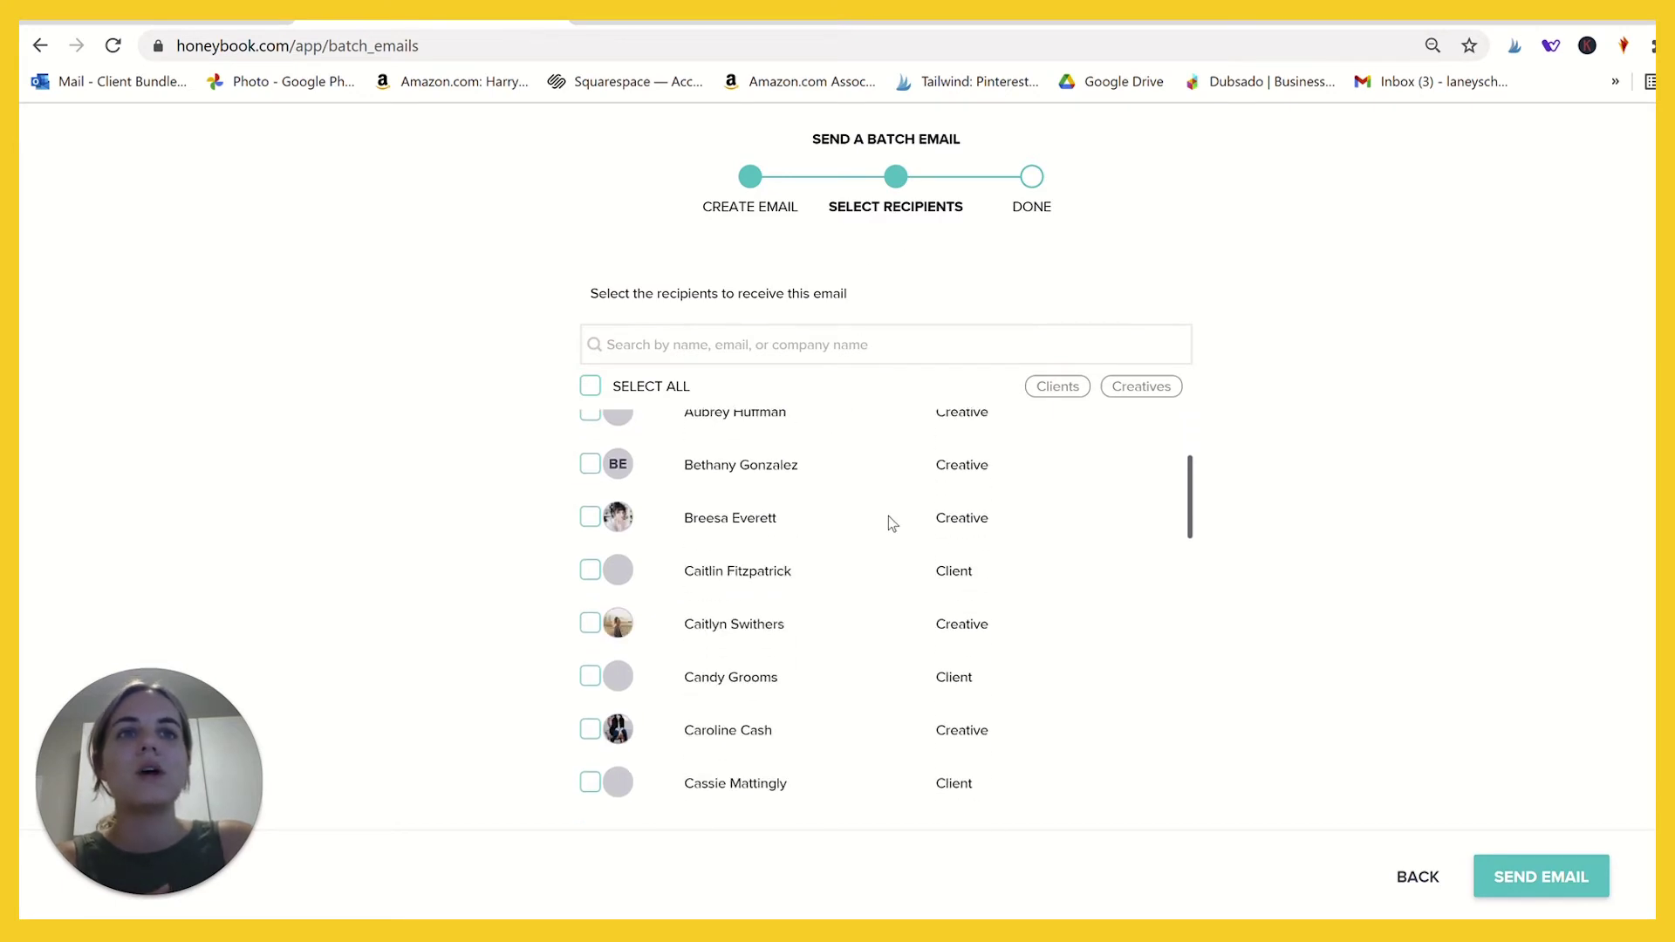
{"action": "scroll", "coordinate": [888, 515], "scroll_direction": "down", "scroll_amount": 2}
{"action": "scroll", "coordinate": [891, 509], "scroll_direction": "down", "scroll_amount": 20}
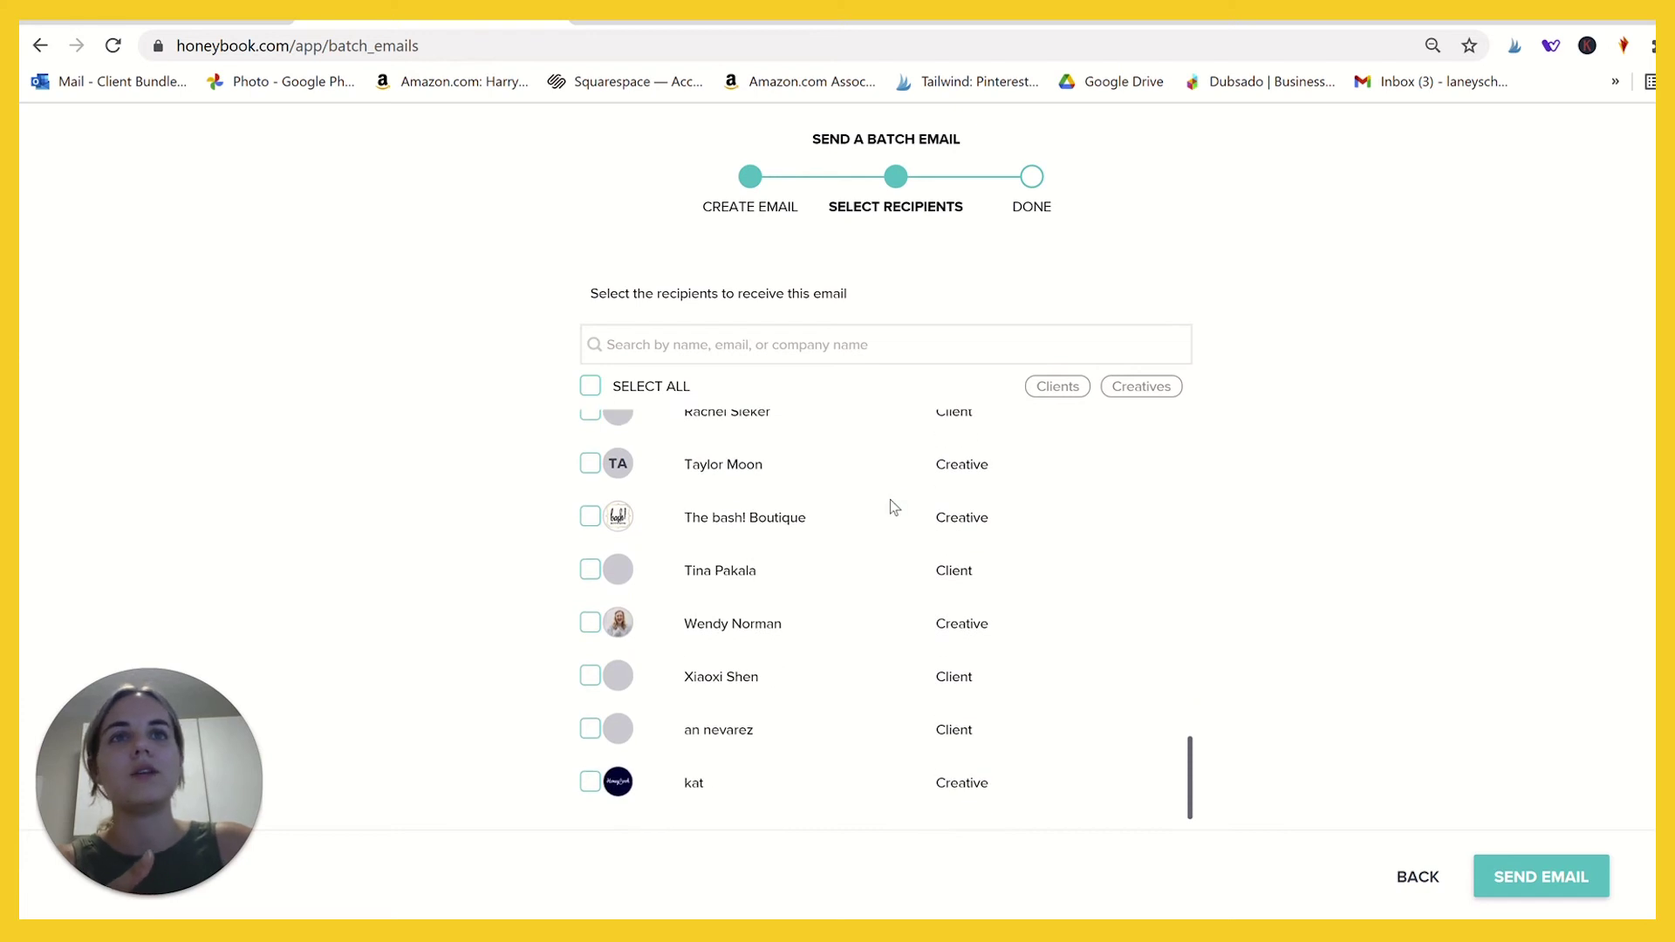
{"action": "scroll", "coordinate": [892, 509], "scroll_direction": "up", "scroll_amount": 15}
{"action": "scroll", "coordinate": [890, 499], "scroll_direction": "up", "scroll_amount": 5}
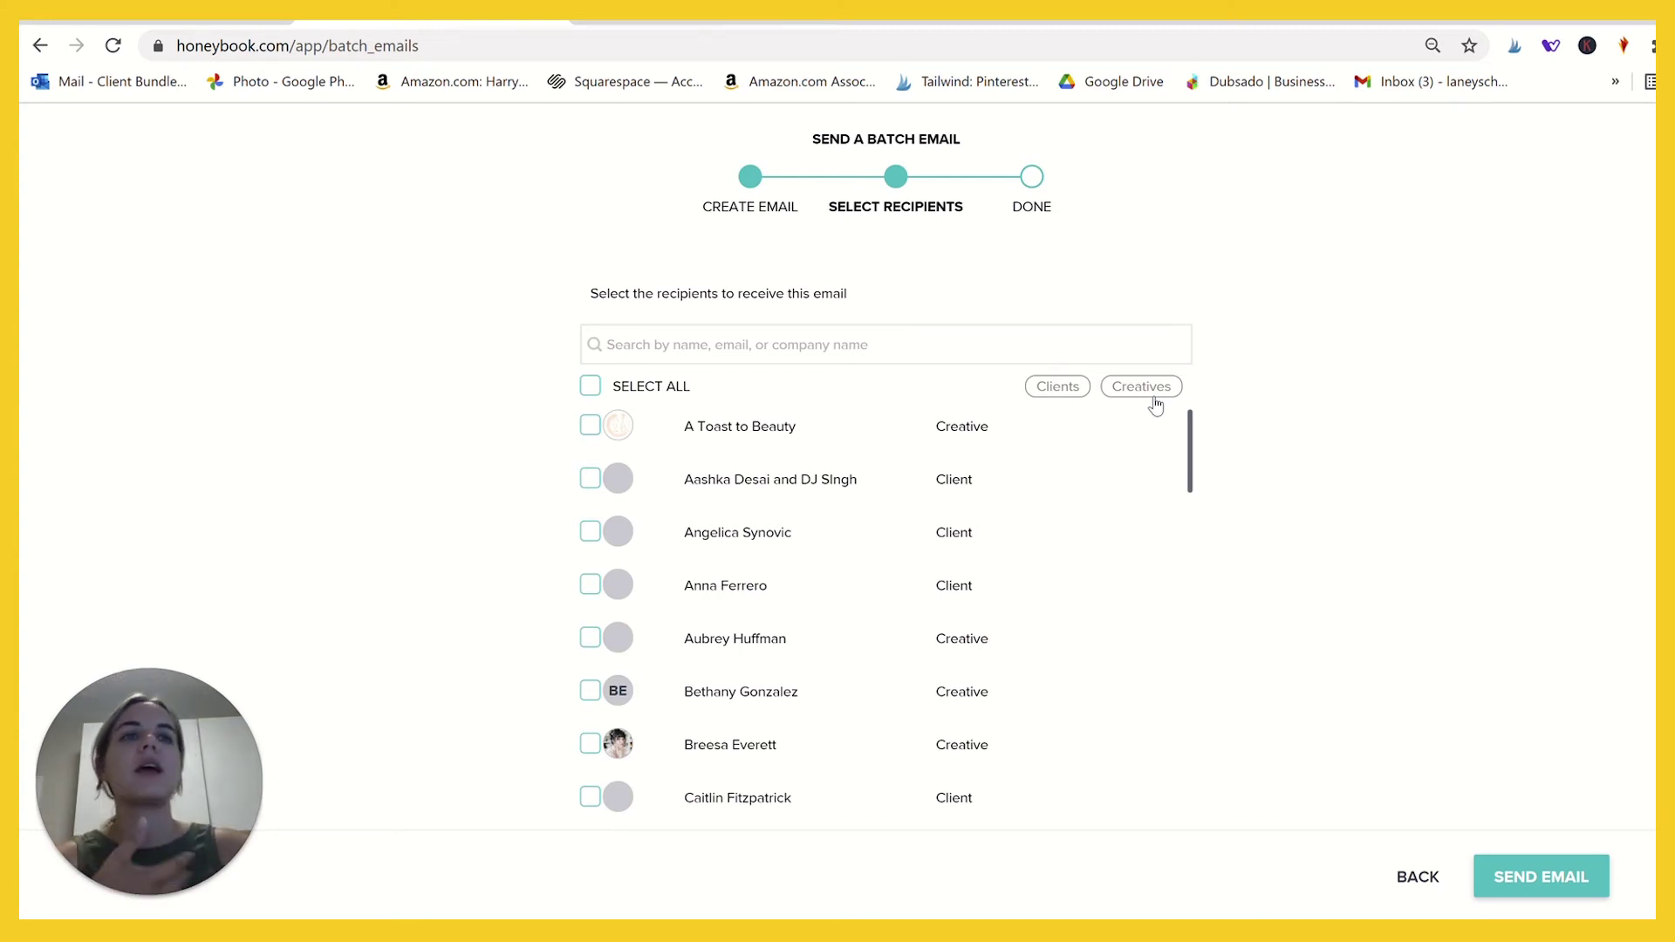
Step: Filter the recipient list down to Client contacts
{"action": "left_click", "coordinate": [1123, 386]}
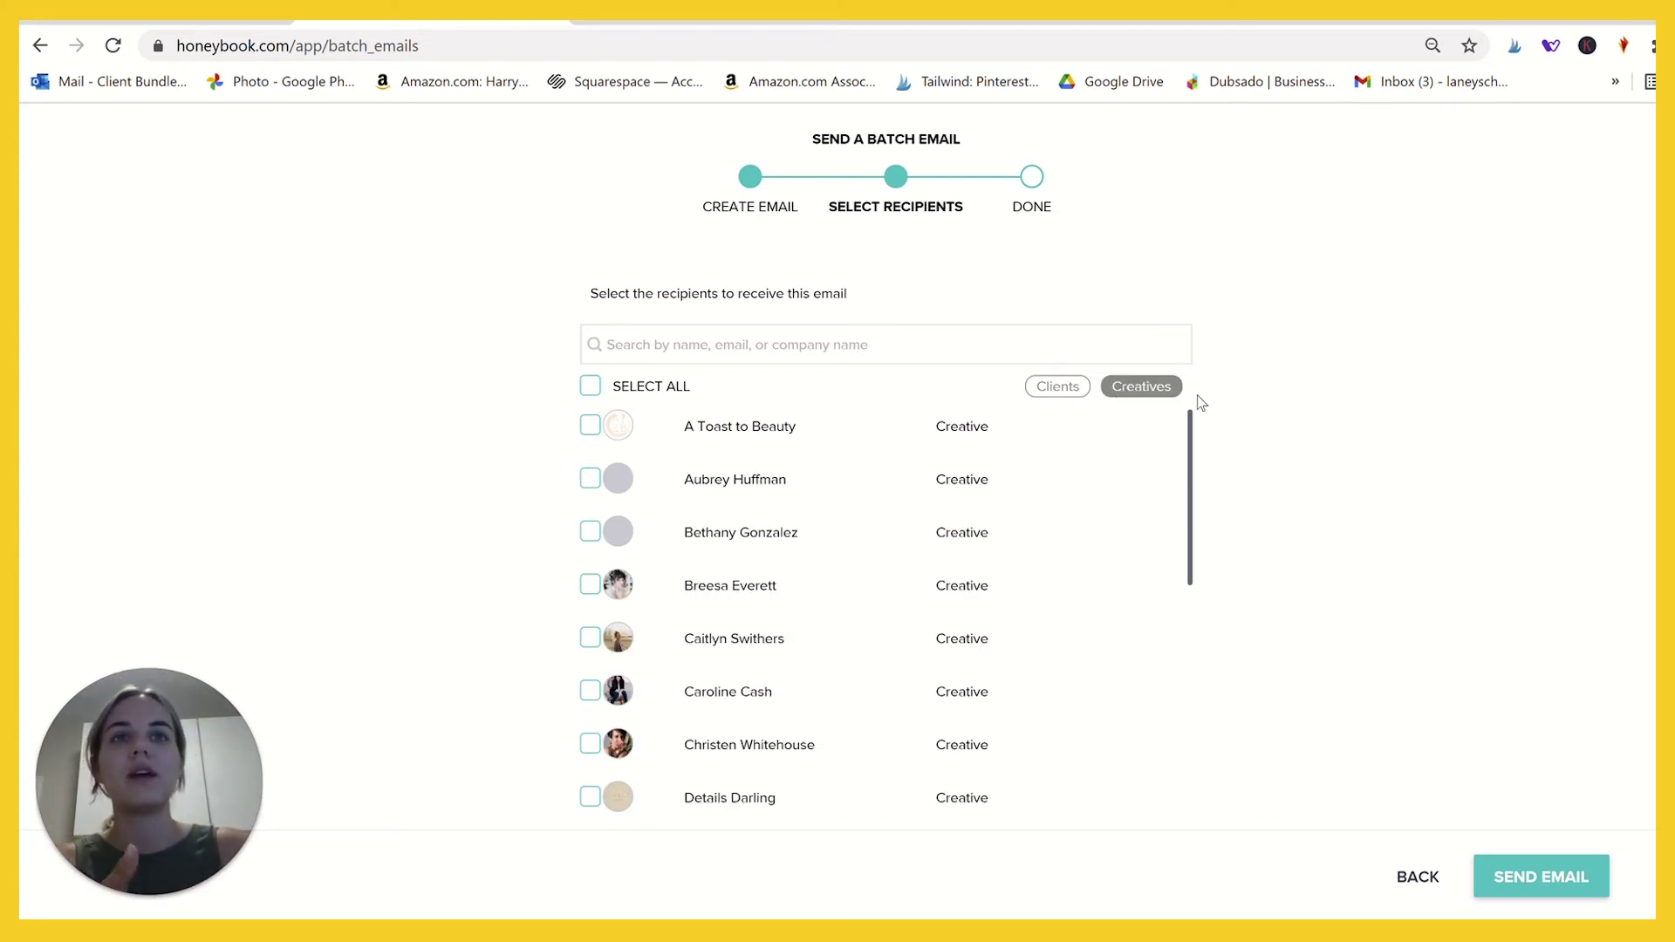
{"action": "left_click", "coordinate": [1057, 393]}
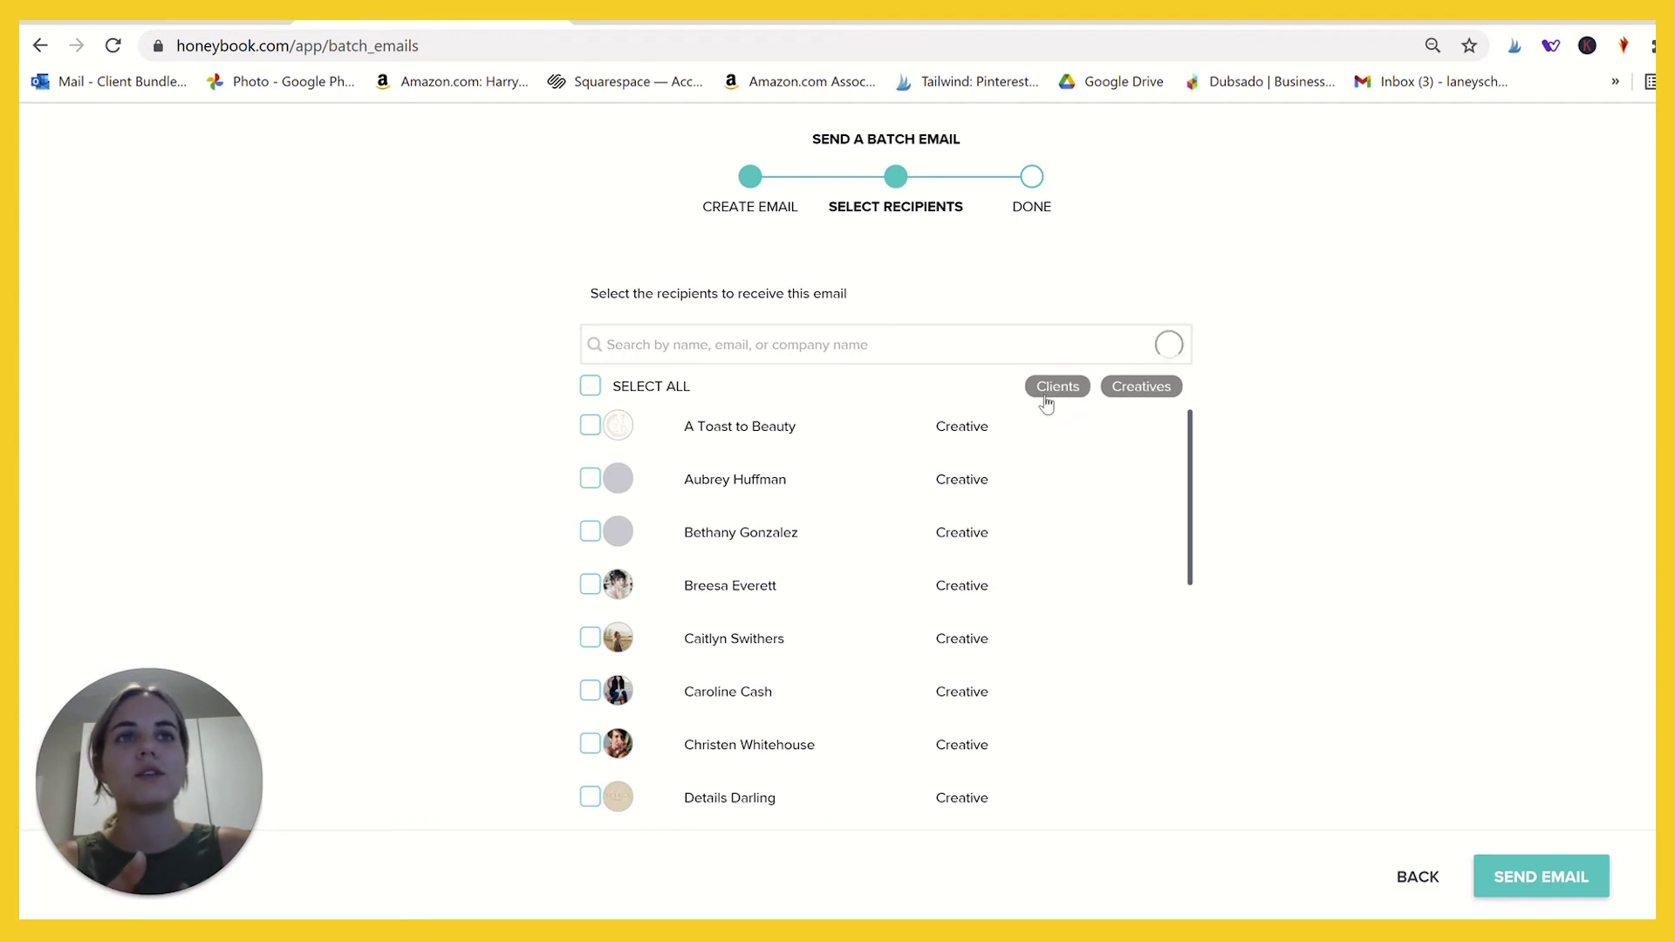
{"action": "left_click", "coordinate": [1151, 390]}
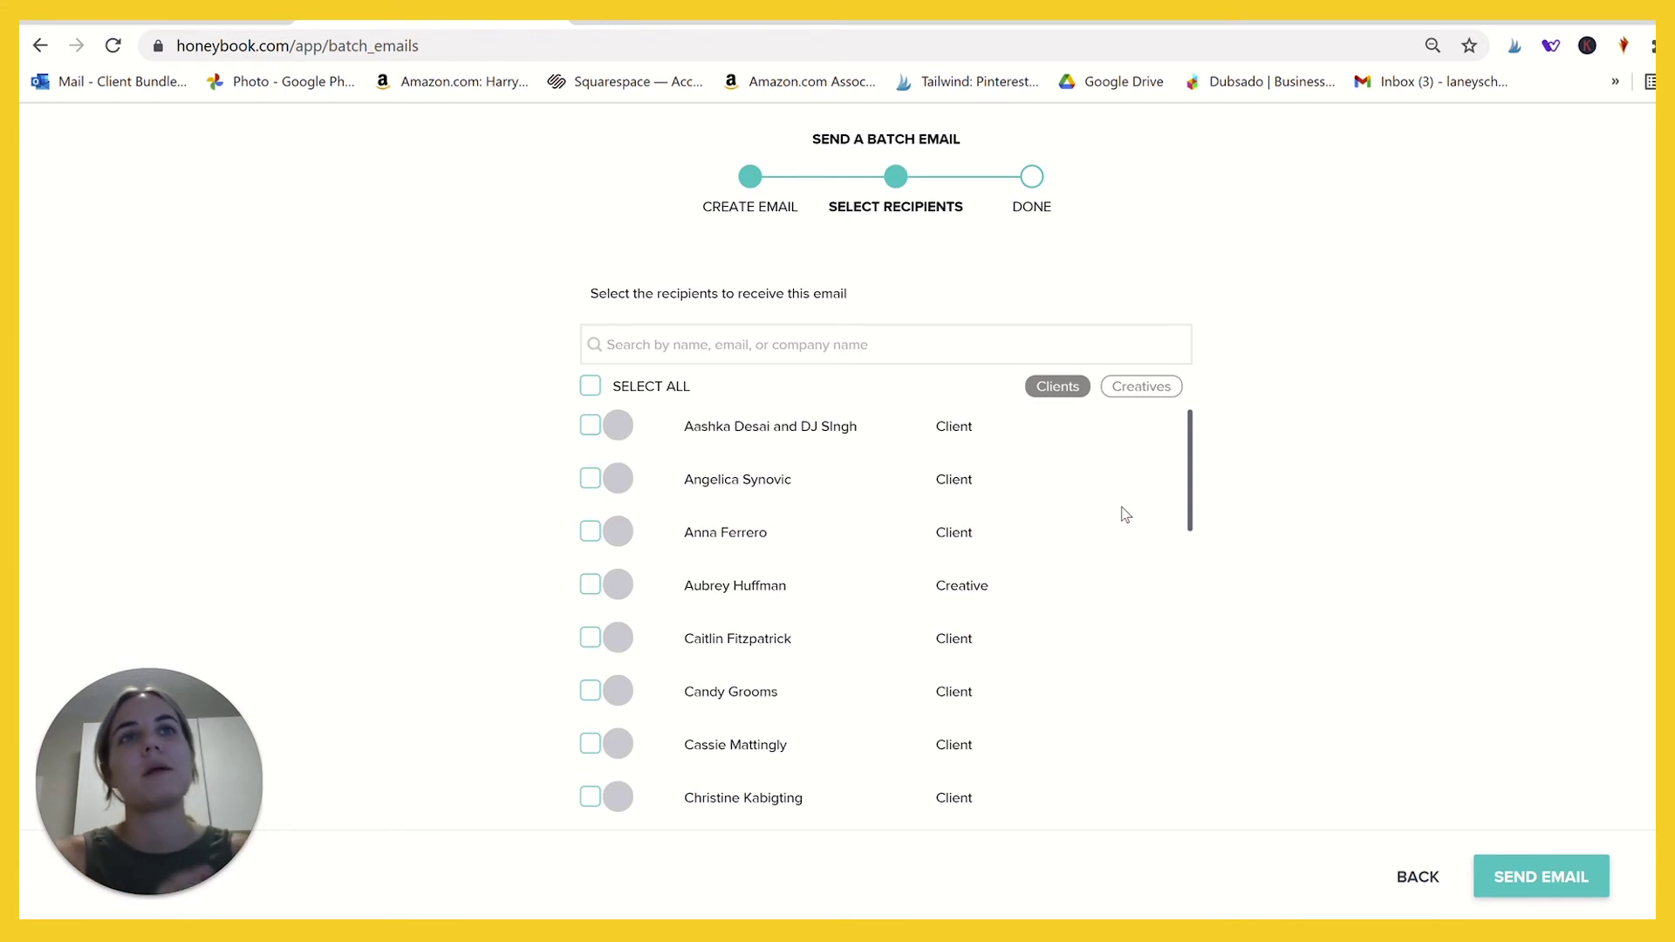
Step: Select one client contact as recipient and send the batch email
{"action": "scroll", "coordinate": [568, 412], "scroll_direction": "down", "scroll_amount": 1}
{"action": "scroll", "coordinate": [654, 572], "scroll_direction": "down", "scroll_amount": 10}
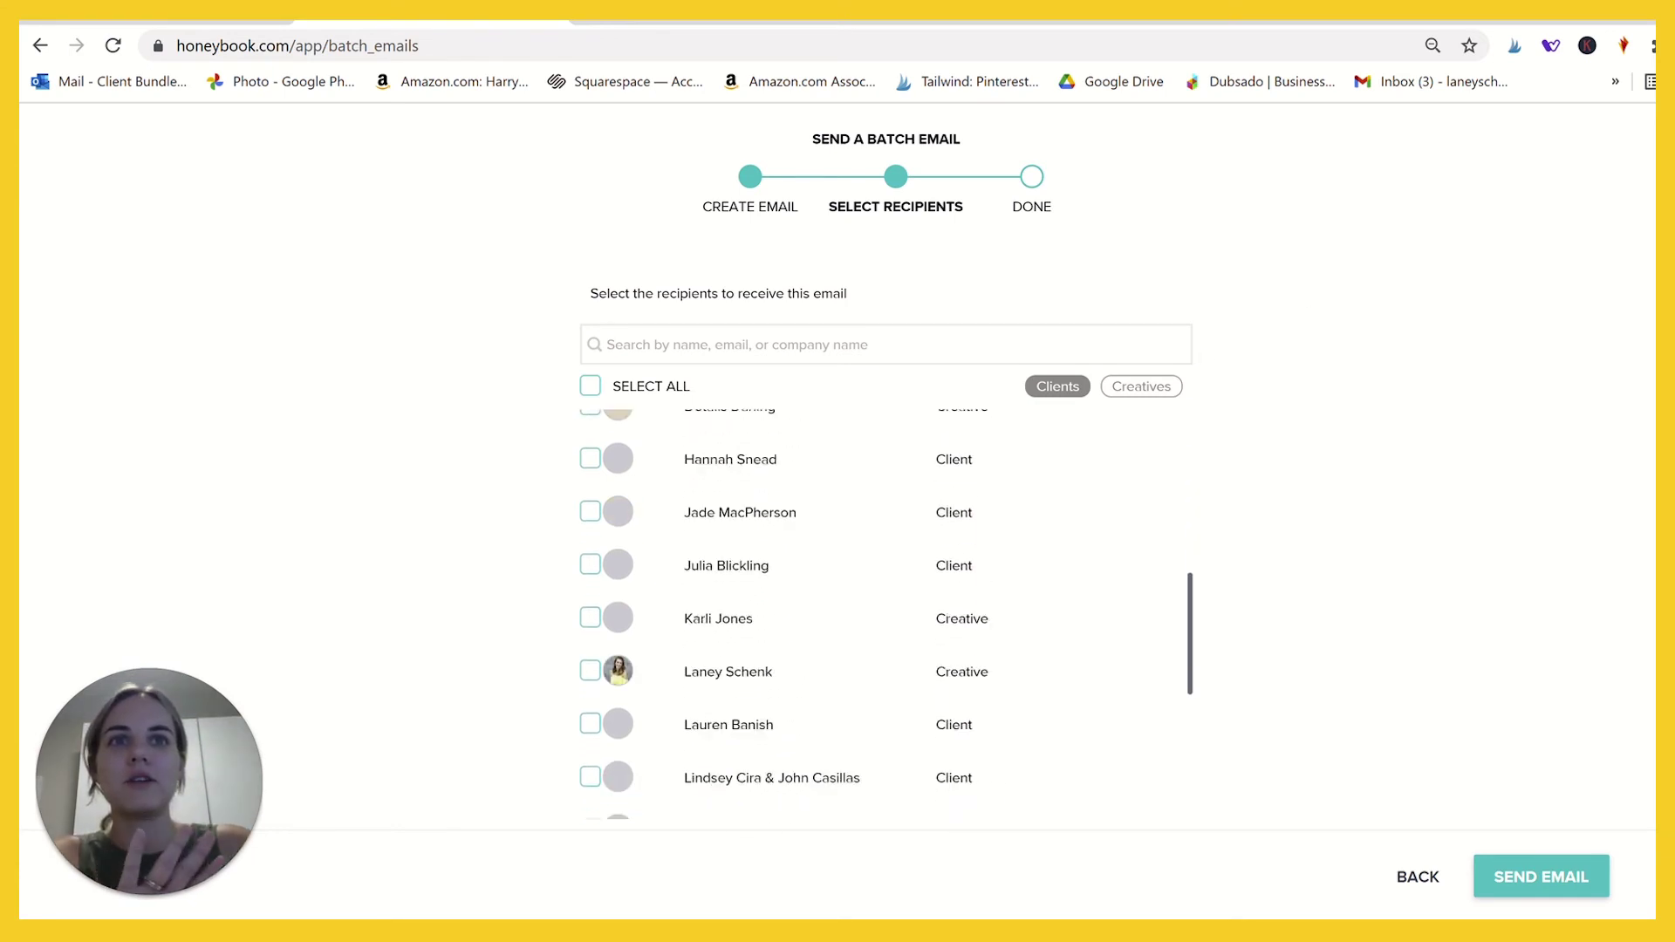
{"action": "left_click", "coordinate": [589, 542]}
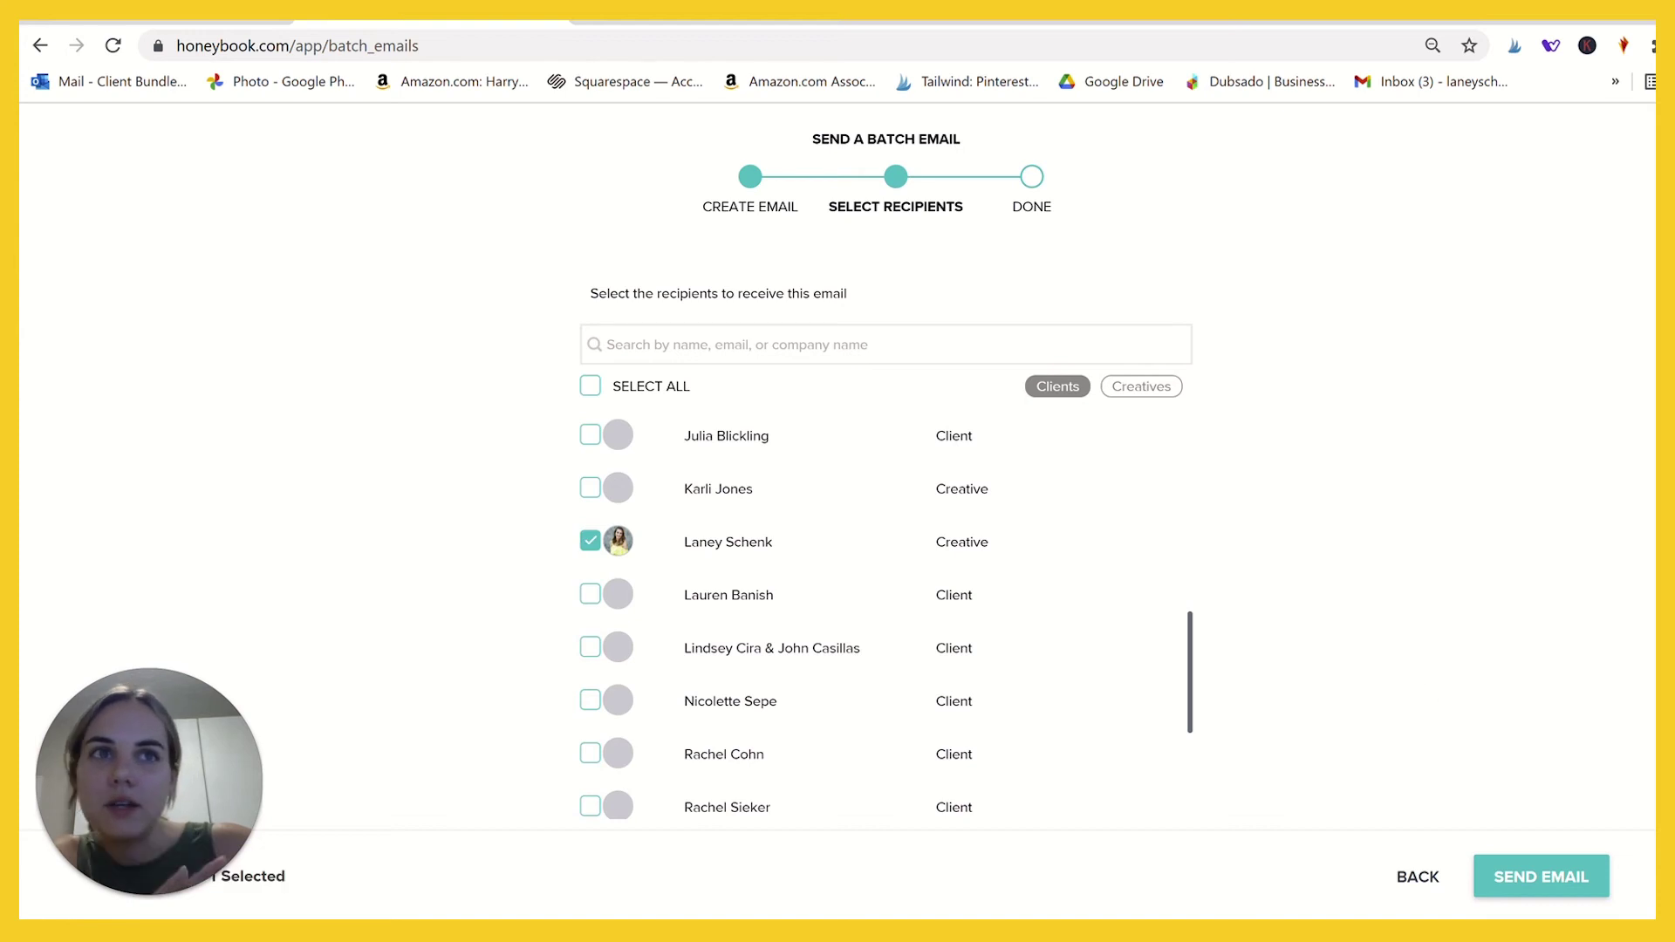
{"action": "left_click", "coordinate": [1558, 906]}
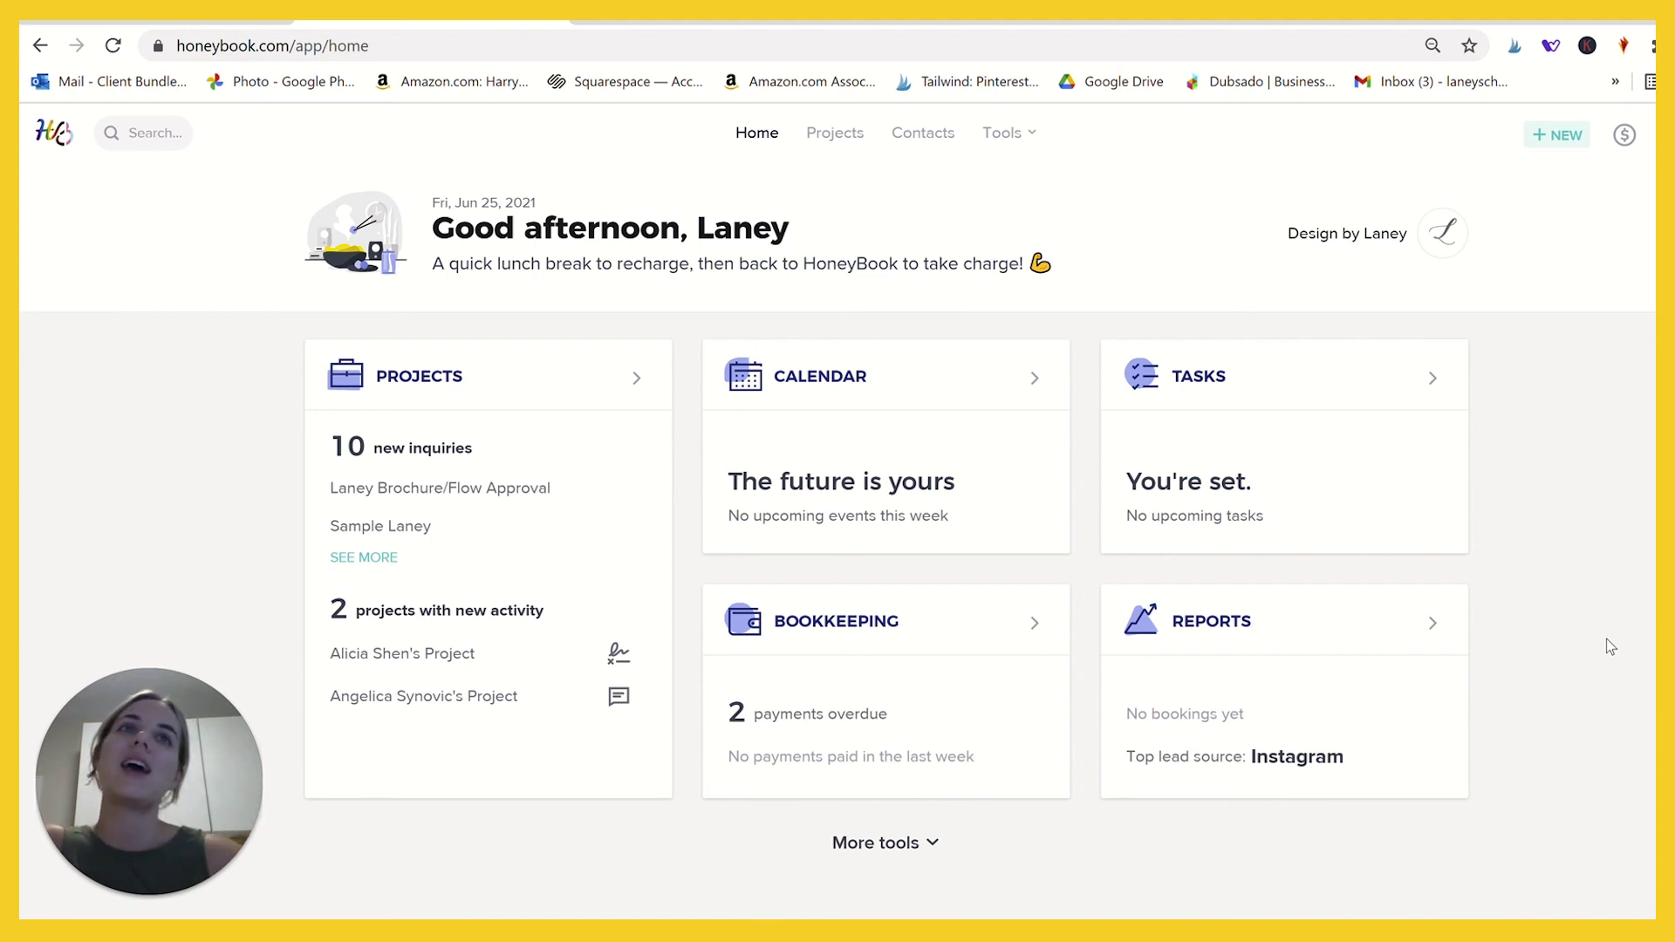
{"action": "left_click", "coordinate": [1028, 137]}
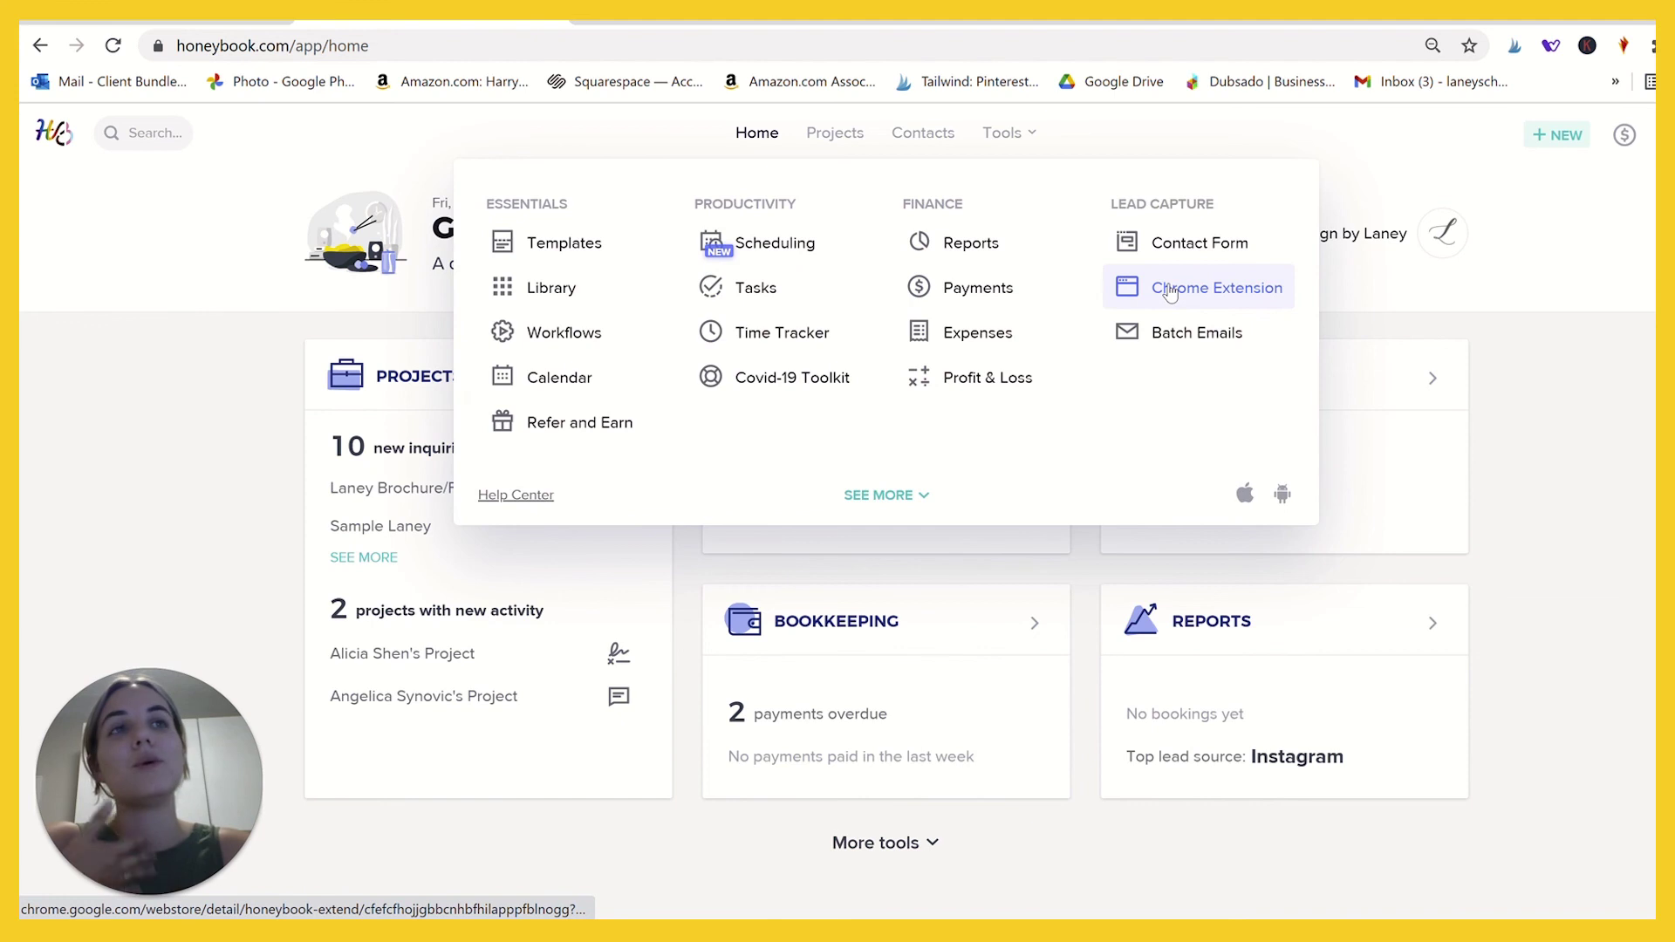